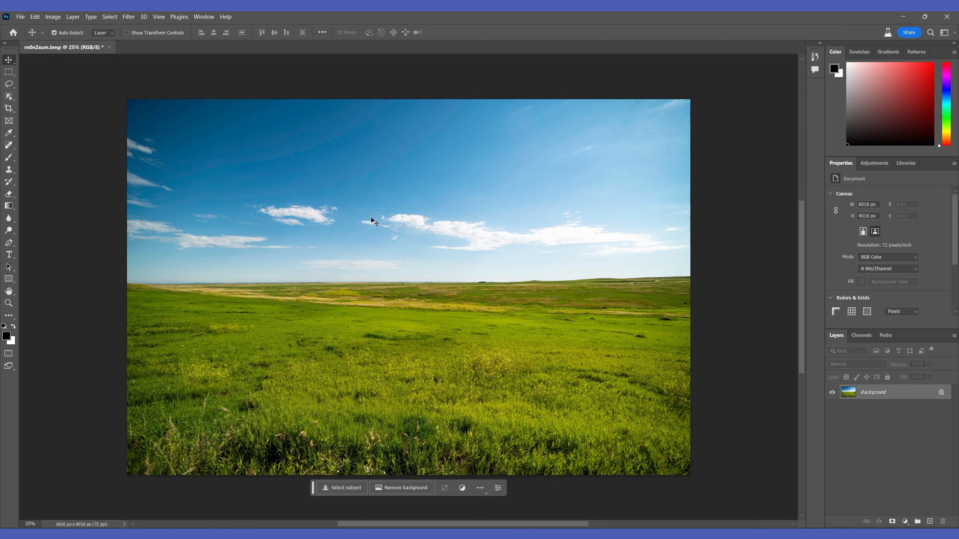
# - Draw a freehand Lasso selection along the photo's left edge, from the sky down across the horizon into the field
pyautogui.click(9, 84)
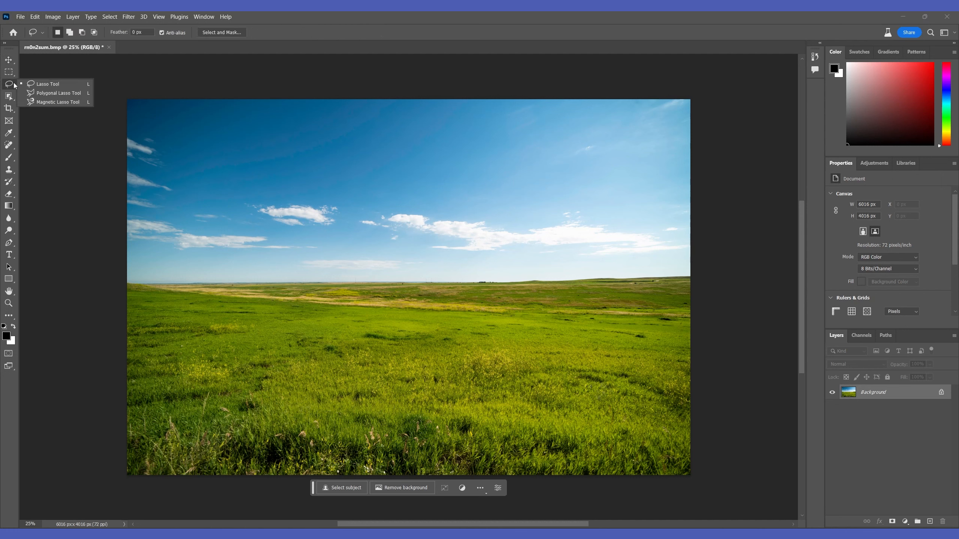
pyautogui.click(31, 84)
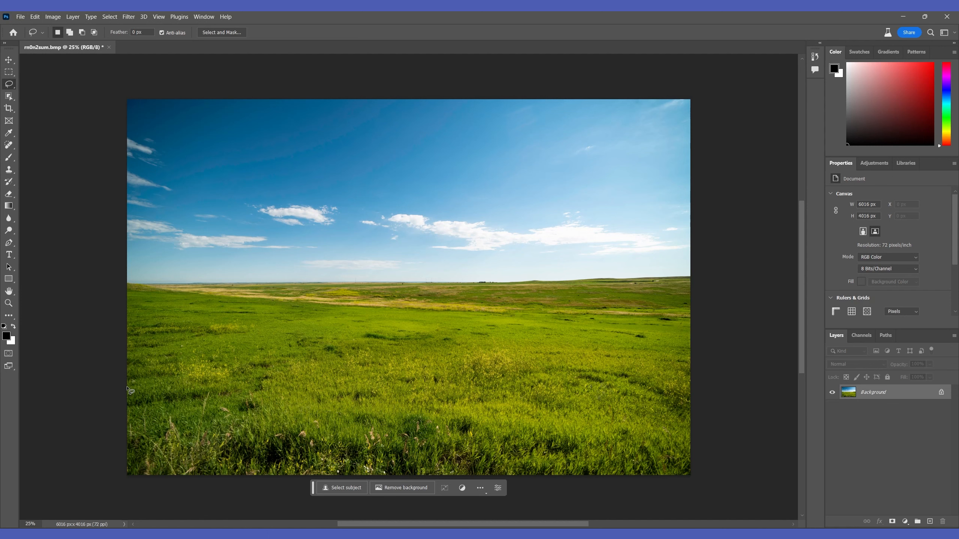
pyautogui.moveTo(127, 387)
pyautogui.mouseDown()
pyautogui.moveTo(241, 347)
pyautogui.moveTo(240, 295)
pyautogui.mouseUp()
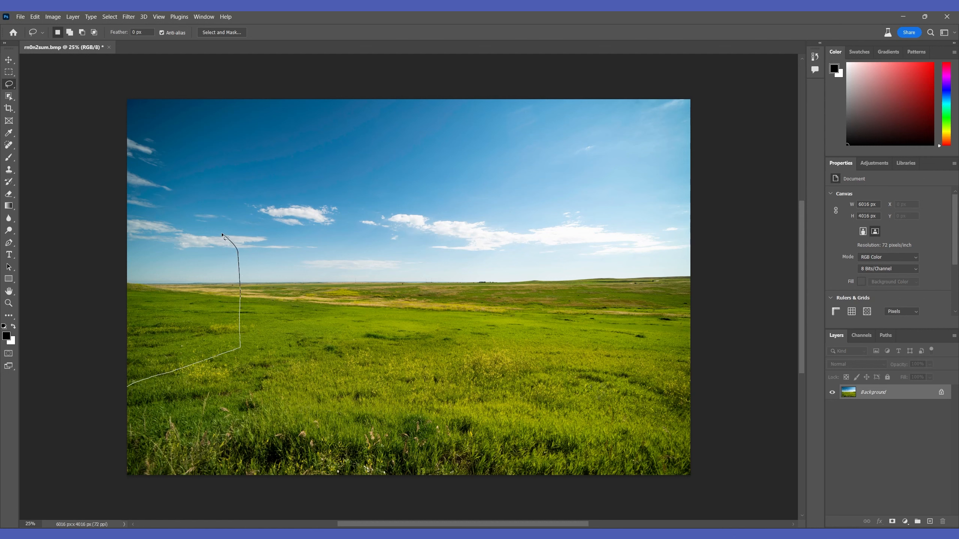
pyautogui.moveTo(192, 210)
pyautogui.mouseDown()
pyautogui.moveTo(124, 198)
pyautogui.moveTo(124, 390)
pyautogui.mouseUp()
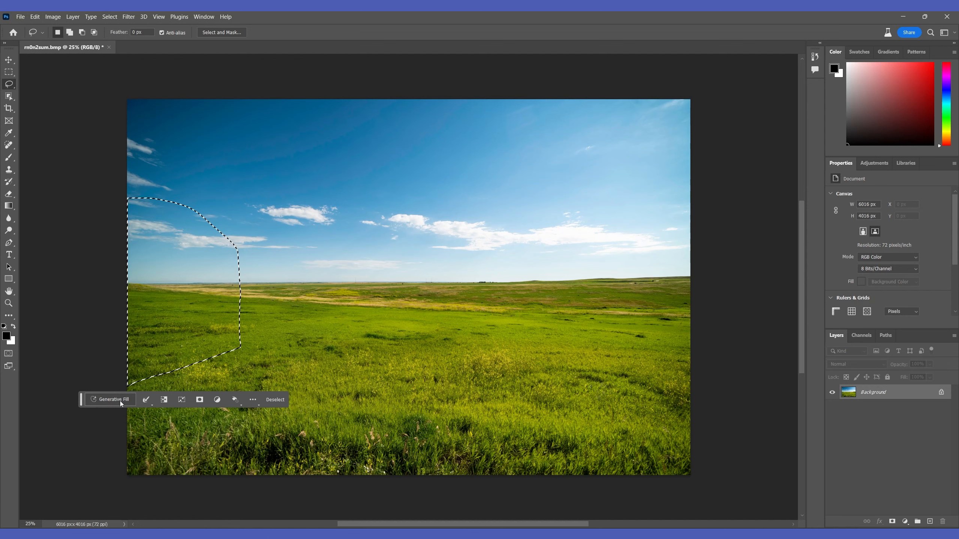
# - Generate a "Rustic barnhouse" with Generative Fill in the selection and review its variations, keeping the first
pyautogui.click(120, 401)
pyautogui.write('Ru')
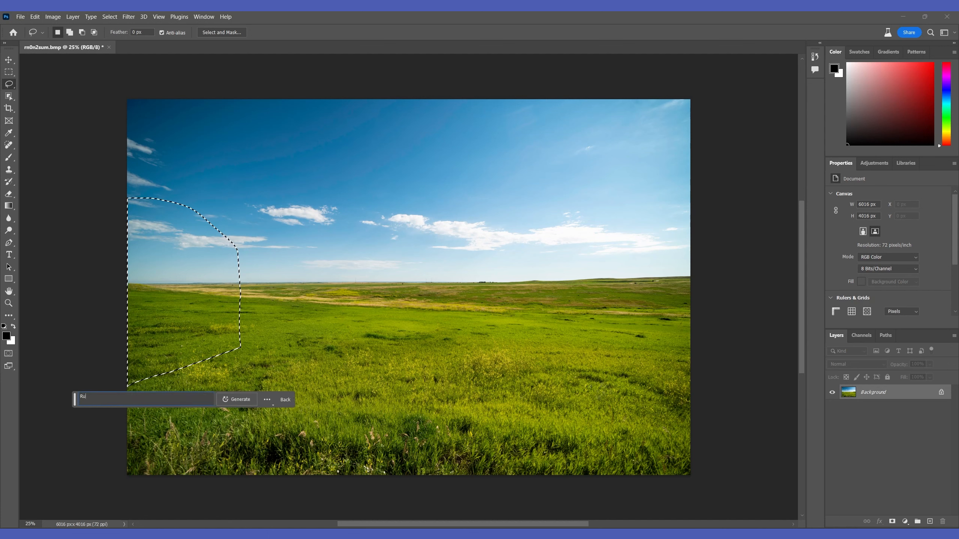
pyautogui.write('stic barnhouse')
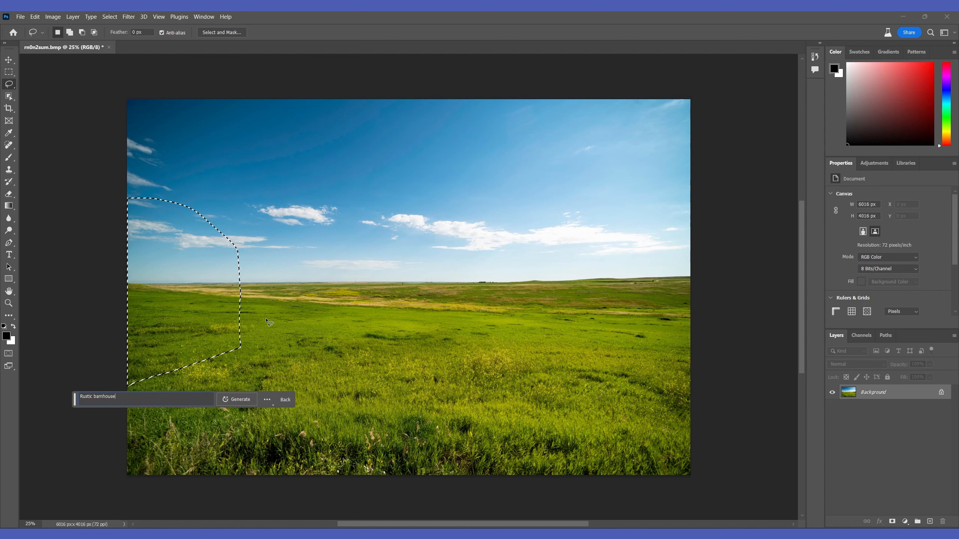
pyautogui.press('Return')
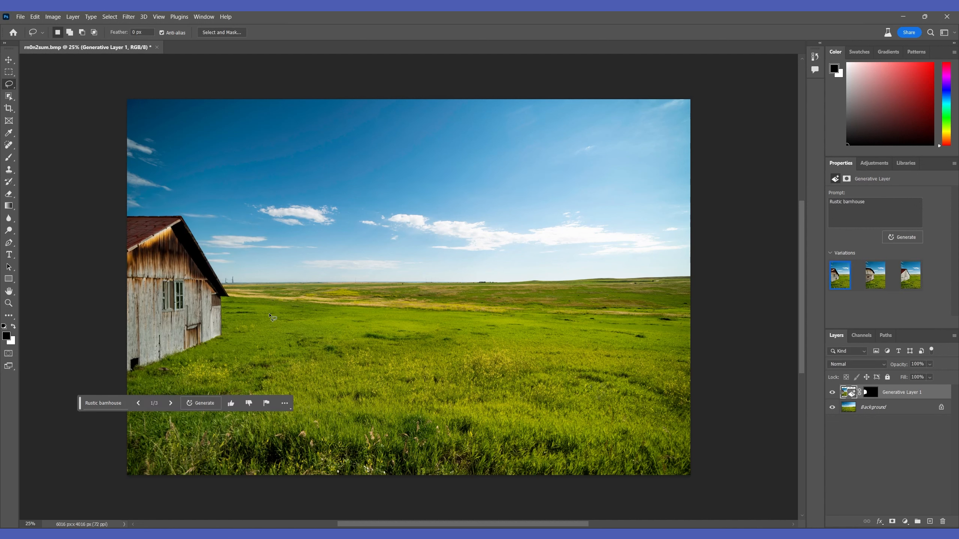
pyautogui.click(172, 403)
pyautogui.click(171, 404)
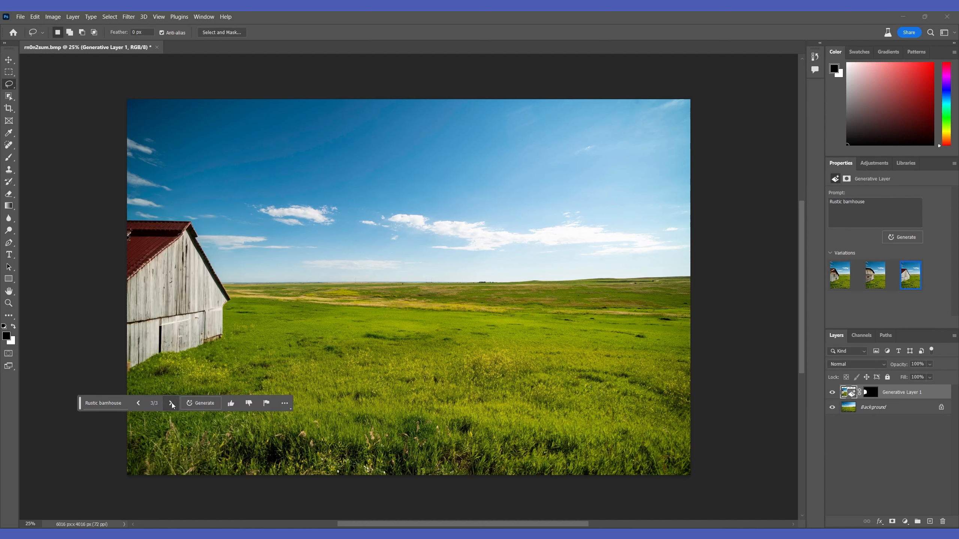
pyautogui.click(138, 404)
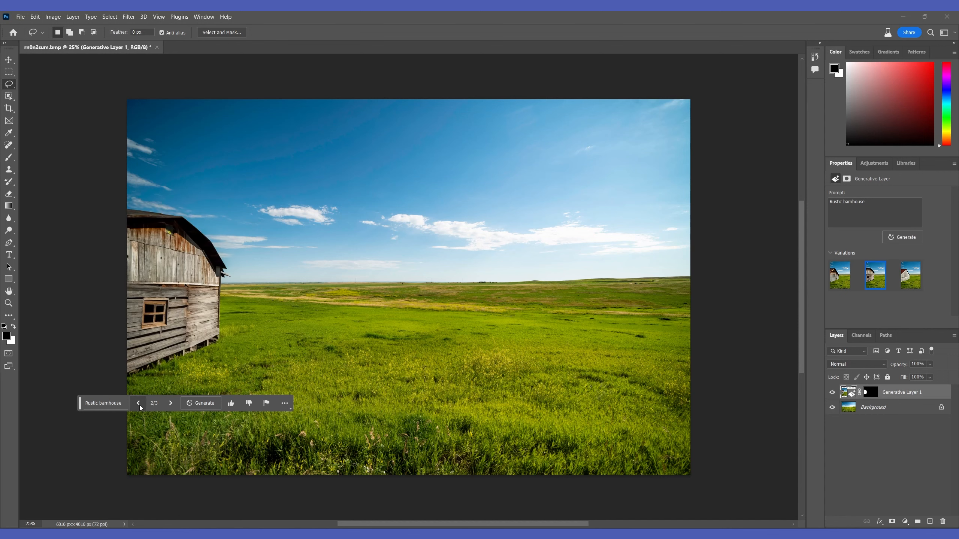
pyautogui.click(139, 403)
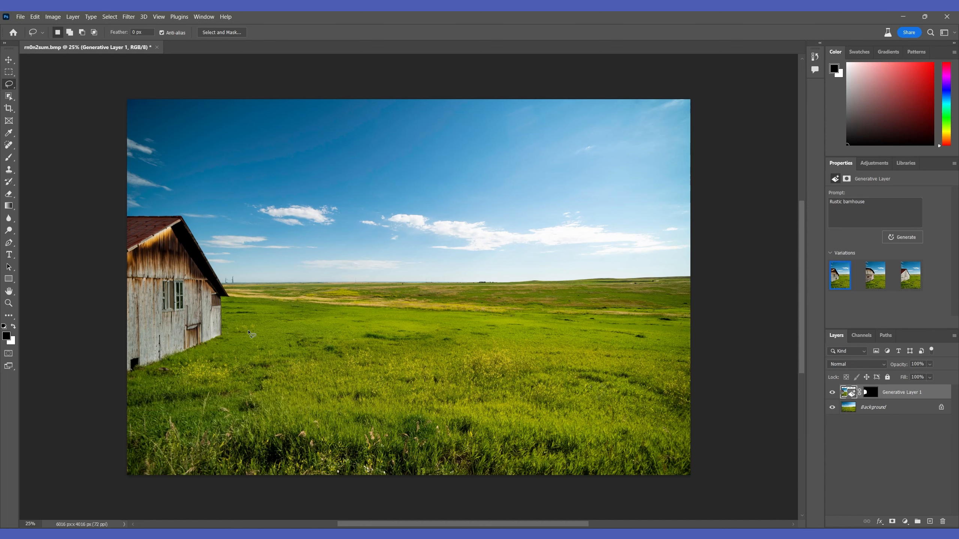
# - Lasso a tall windmill-shaped area just right of the barn and generate a "windmill" in it with Generative Fill
pyautogui.moveTo(249, 331); pyautogui.dragTo(259, 296)
pyautogui.moveTo(270, 261)
pyautogui.mouseDown()
pyautogui.moveTo(266, 209)
pyautogui.moveTo(276, 182)
pyautogui.moveTo(299, 178)
pyautogui.moveTo(316, 200)
pyautogui.mouseUp()
pyautogui.moveTo(297, 272)
pyautogui.mouseDown()
pyautogui.moveTo(307, 329)
pyautogui.moveTo(296, 341)
pyautogui.moveTo(247, 332)
pyautogui.mouseUp()
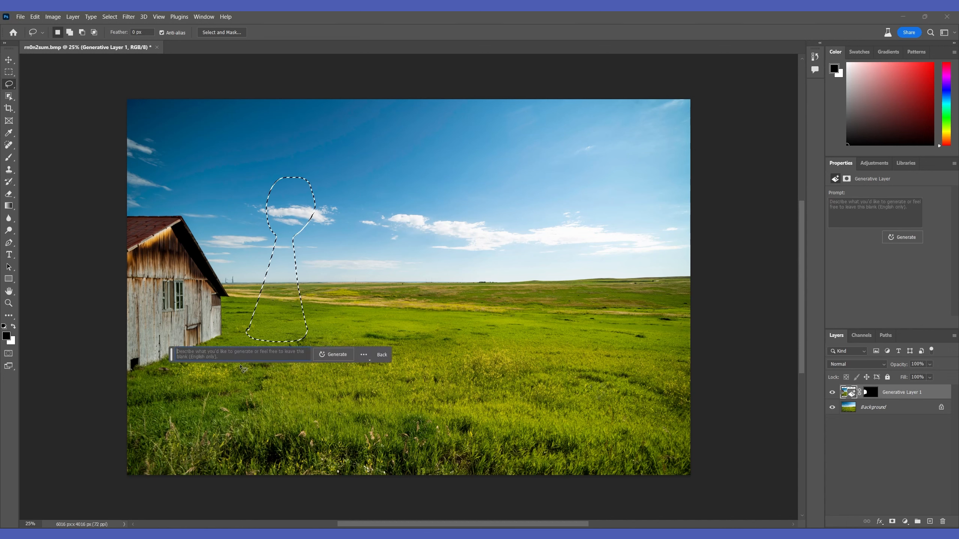
pyautogui.click(229, 354)
pyautogui.write('windmill')
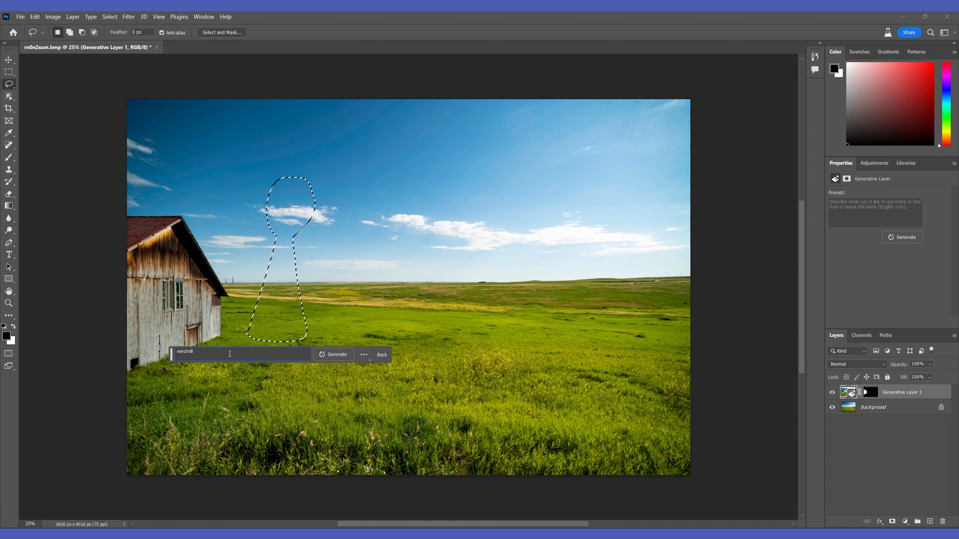
pyautogui.press('Return')
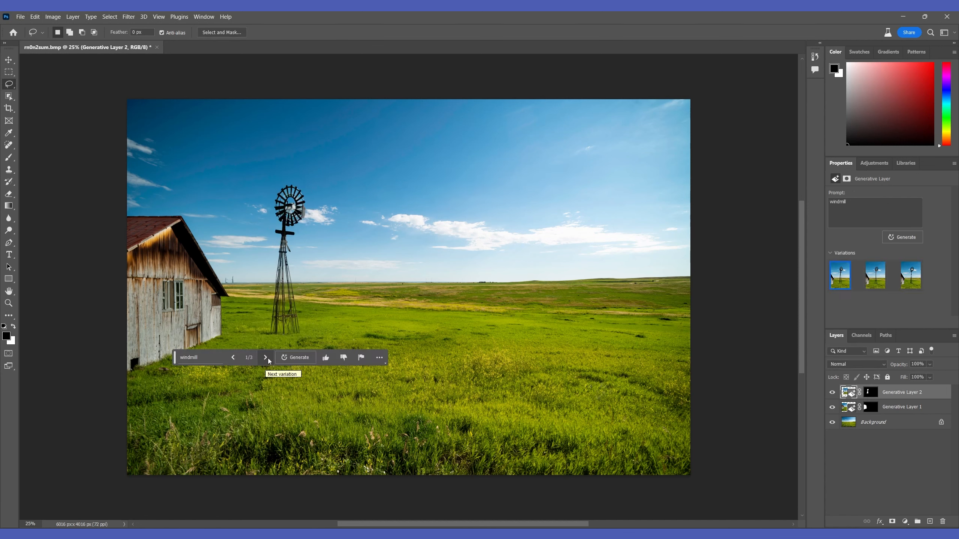
# - Compare the generated windmill variations and choose the second one
pyautogui.click(267, 358)
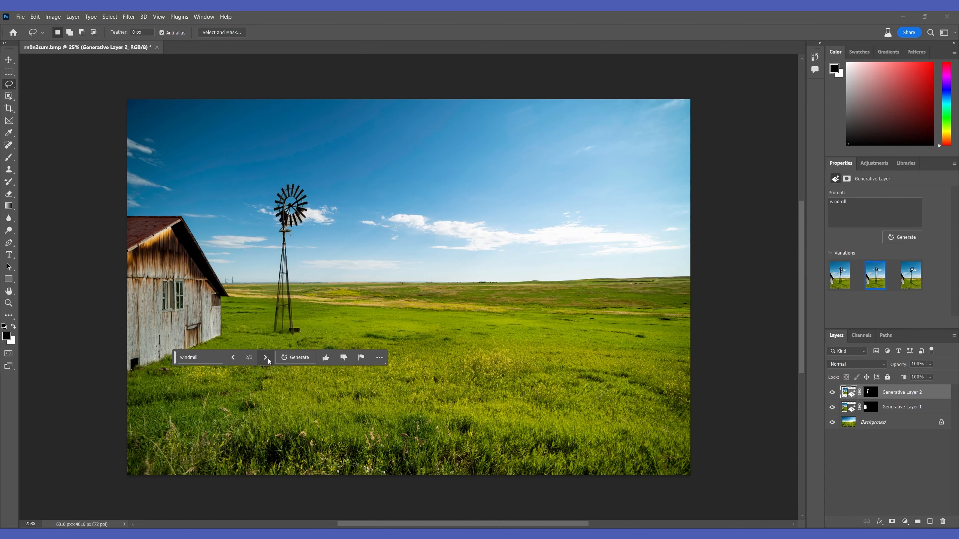
pyautogui.click(267, 358)
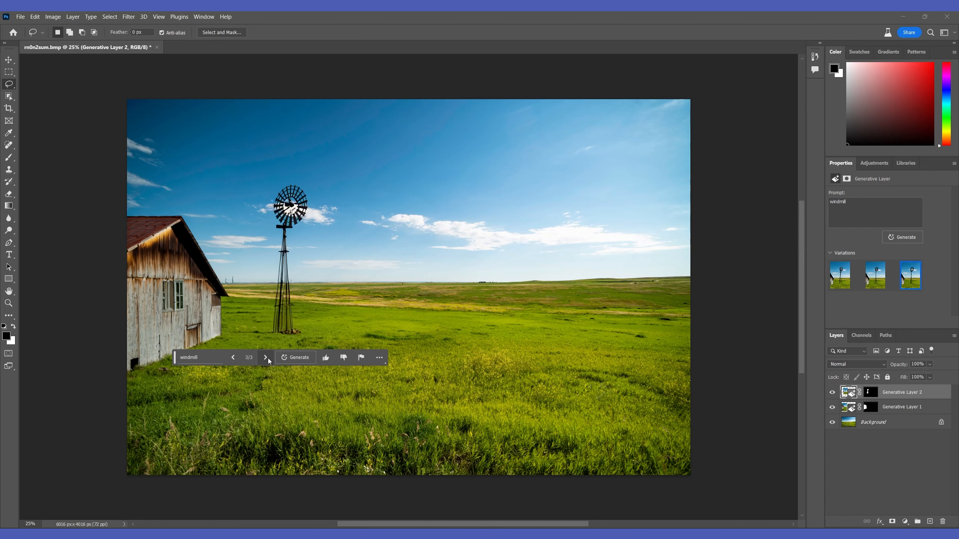
pyautogui.click(236, 360)
pyautogui.click(236, 360)
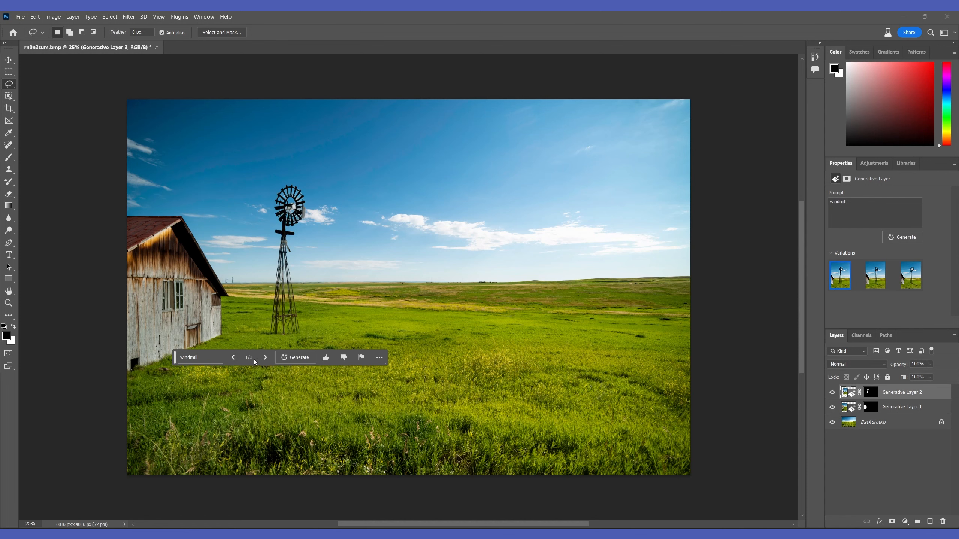
pyautogui.click(259, 358)
pyautogui.click(260, 358)
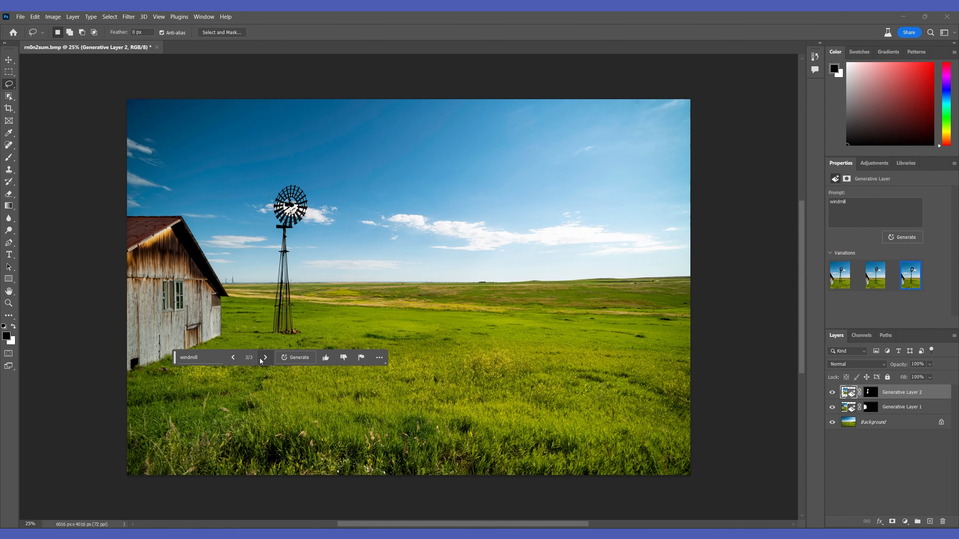
pyautogui.click(236, 359)
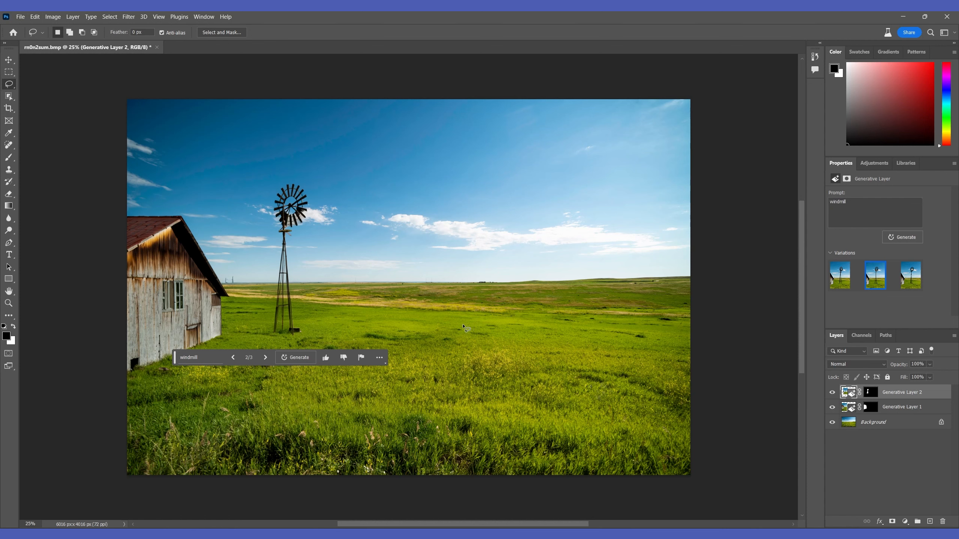
# - Generate a "Horse stable" in a lassoed area across the horizon at the photo's right edge and review its variations, keeping the first
pyautogui.moveTo(463, 326)
pyautogui.mouseDown()
pyautogui.moveTo(692, 406)
pyautogui.moveTo(703, 249)
pyautogui.moveTo(465, 231)
pyautogui.moveTo(465, 327)
pyautogui.mouseUp()
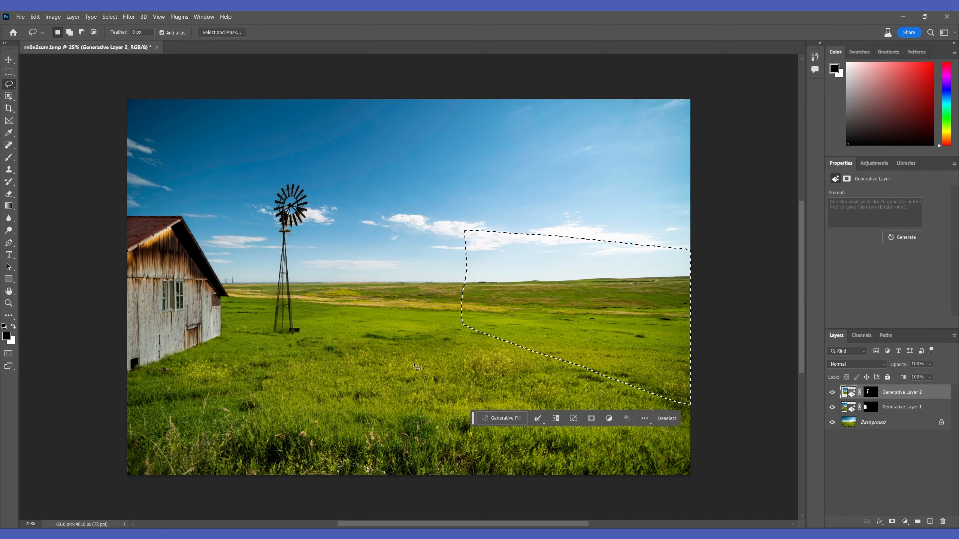
pyautogui.click(493, 418)
pyautogui.write('Horse stable')
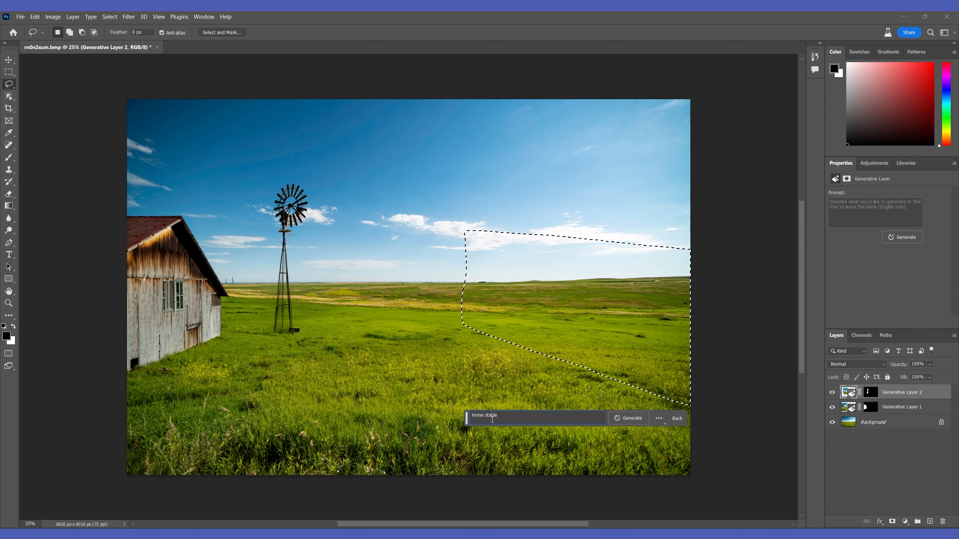
pyautogui.press('Return')
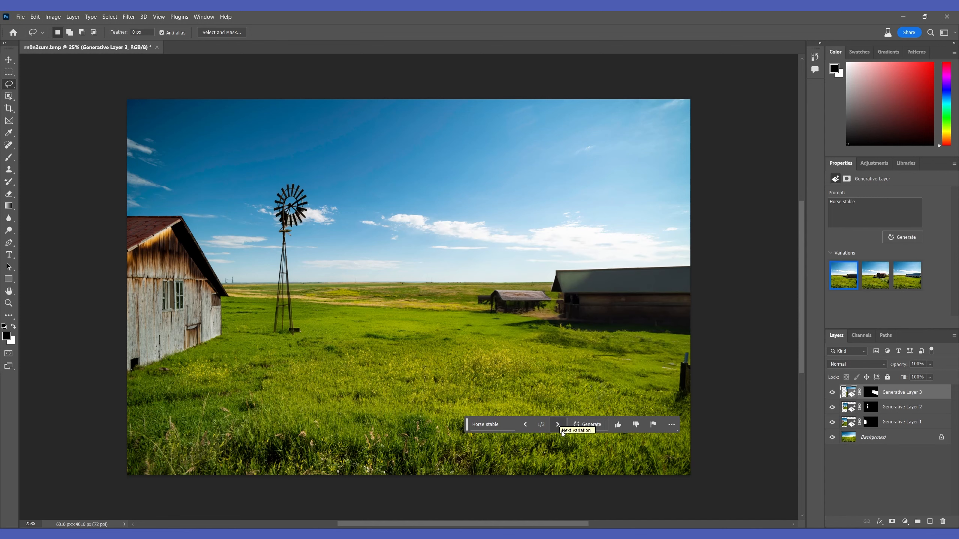
pyautogui.click(558, 424)
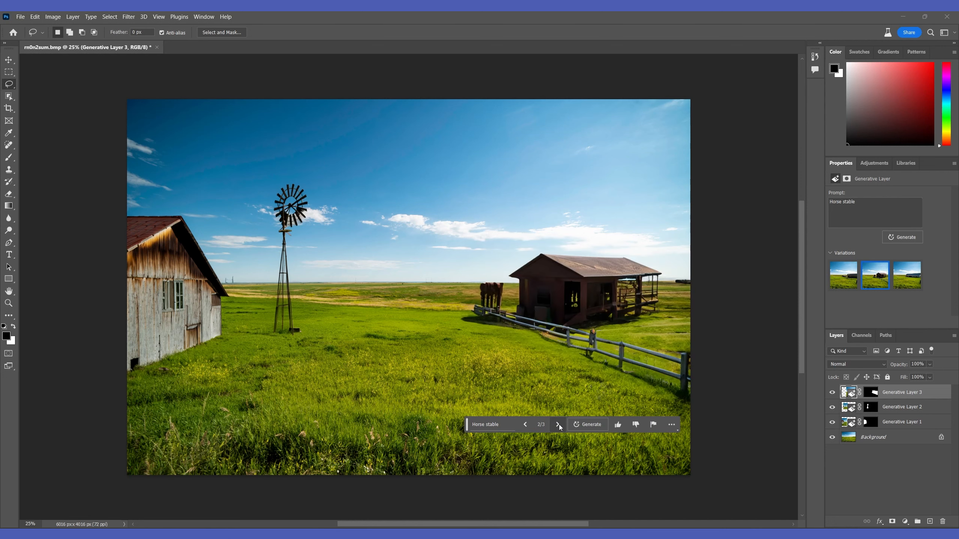
pyautogui.click(558, 424)
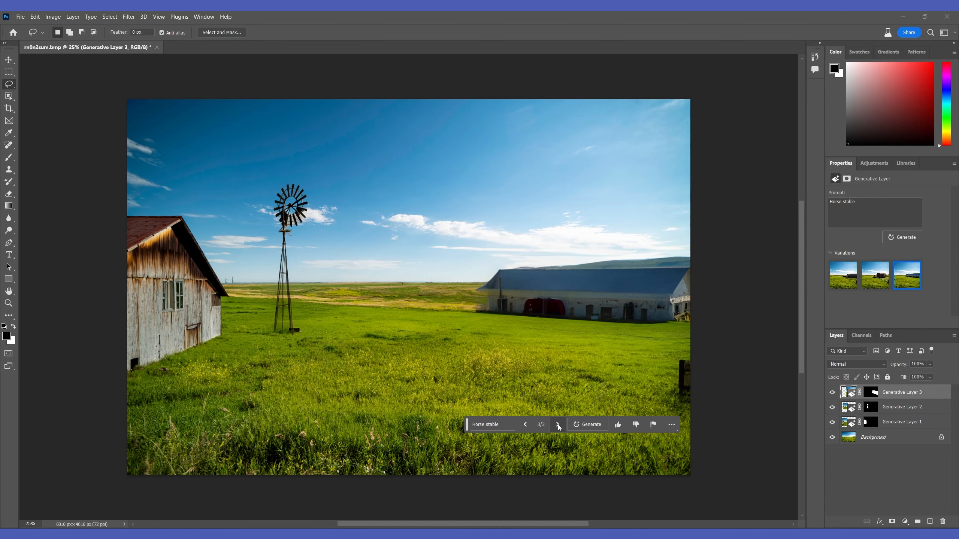
pyautogui.click(529, 425)
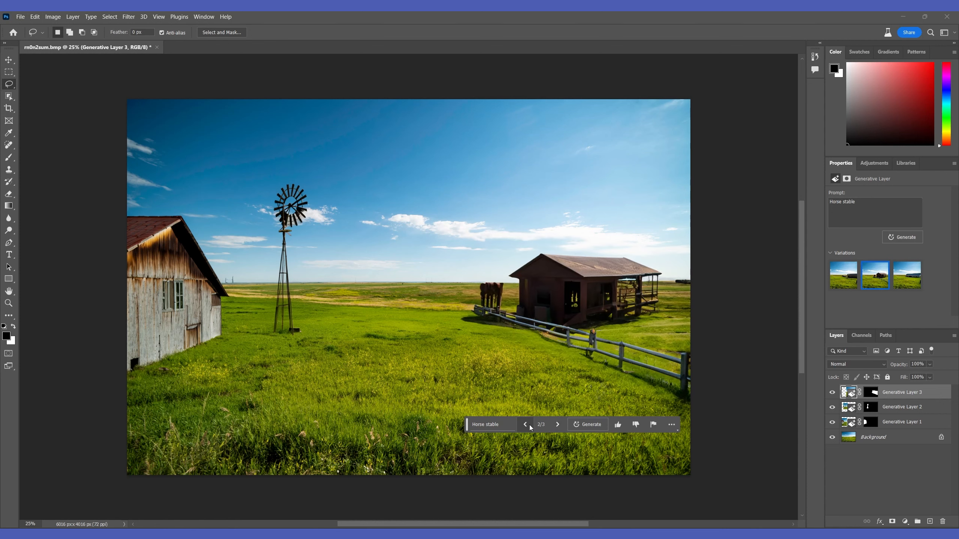
pyautogui.click(529, 425)
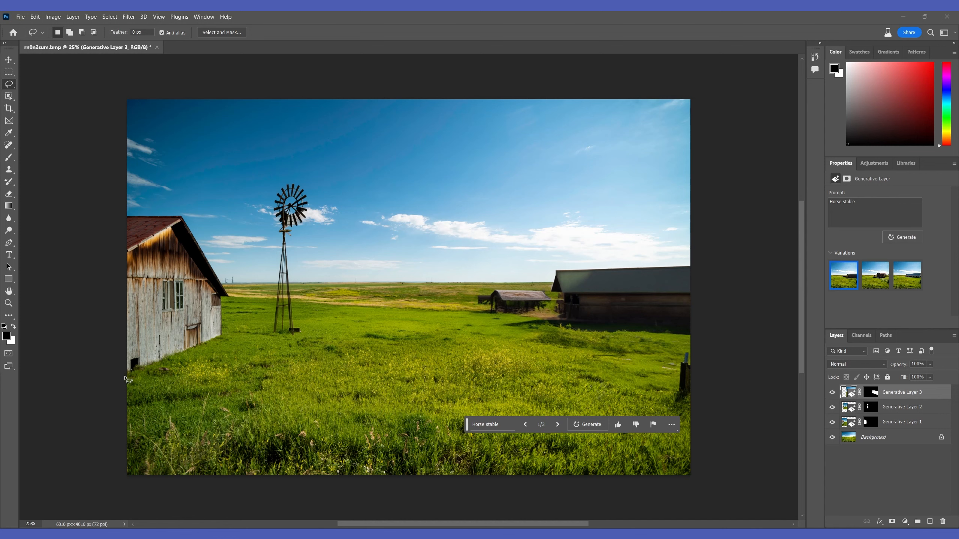
# - Lasso the whole foreground field below the buildings and try a Generative Fill with the prompt "grass"
pyautogui.moveTo(127, 375)
pyautogui.mouseDown()
pyautogui.moveTo(248, 334)
pyautogui.moveTo(518, 335)
pyautogui.moveTo(562, 324)
pyautogui.moveTo(692, 337)
pyautogui.moveTo(701, 481)
pyautogui.moveTo(569, 498)
pyautogui.moveTo(117, 494)
pyautogui.moveTo(128, 377)
pyautogui.mouseUp()
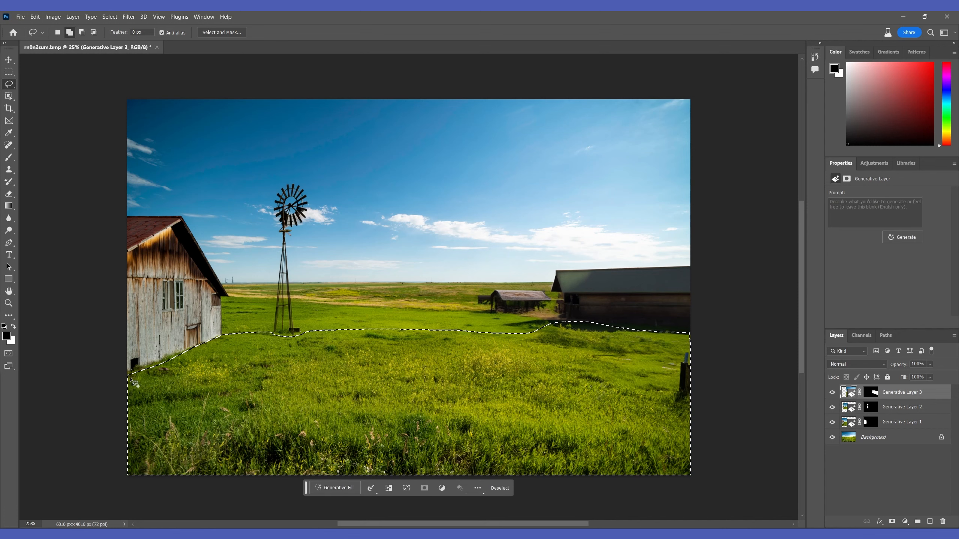
pyautogui.moveTo(127, 379)
pyautogui.mouseDown()
pyautogui.moveTo(201, 349)
pyautogui.moveTo(163, 383)
pyautogui.moveTo(126, 385)
pyautogui.mouseUp()
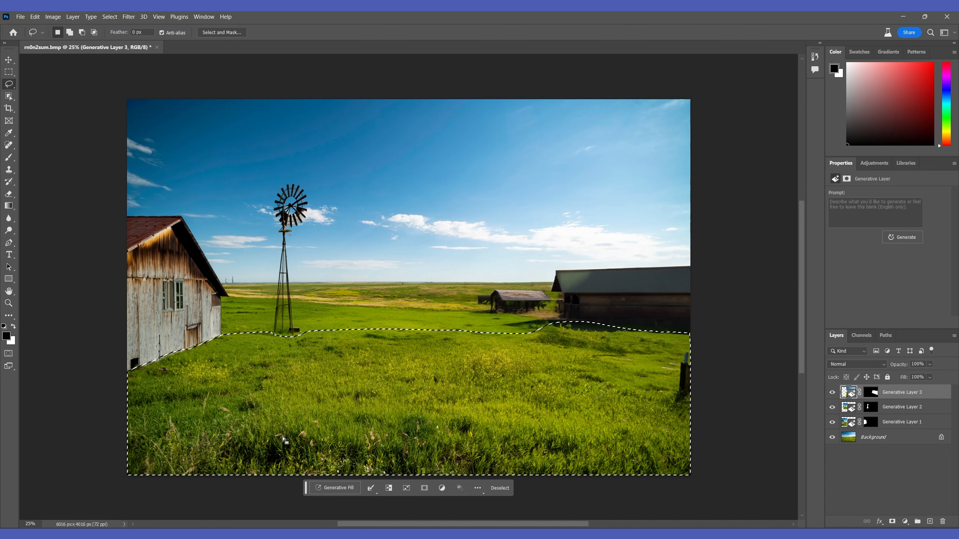
pyautogui.click(326, 488)
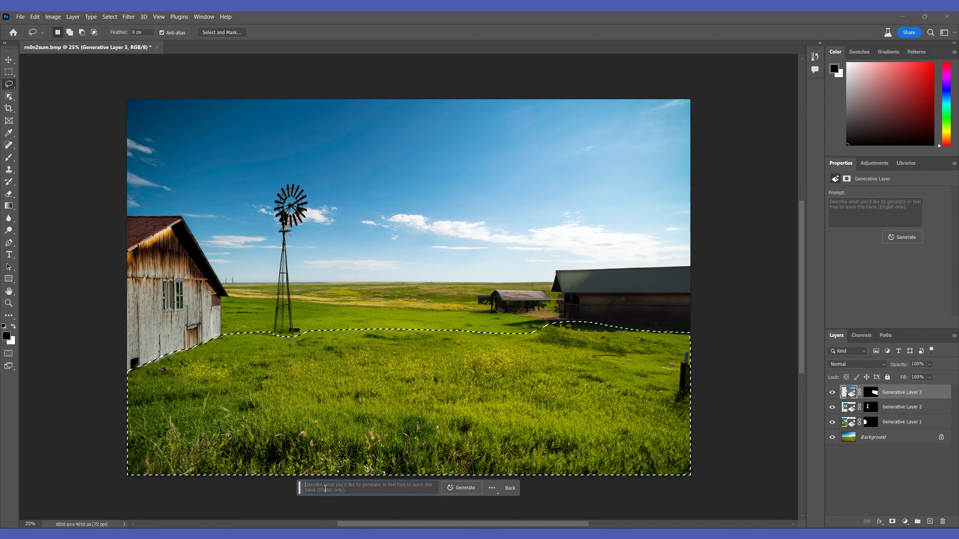
pyautogui.write('grass')
pyautogui.press('Return')
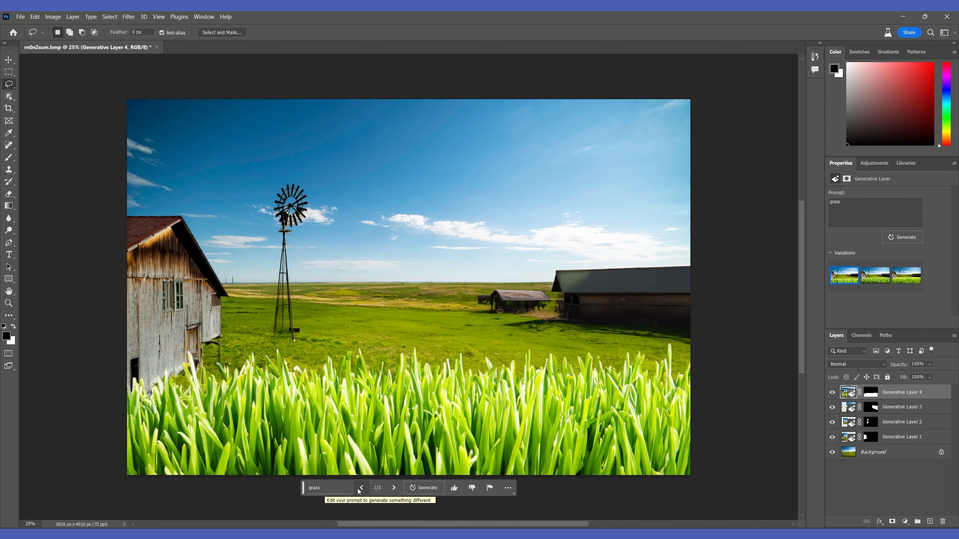
# - Review the generated grass variations and delete that generative layer
pyautogui.click(395, 488)
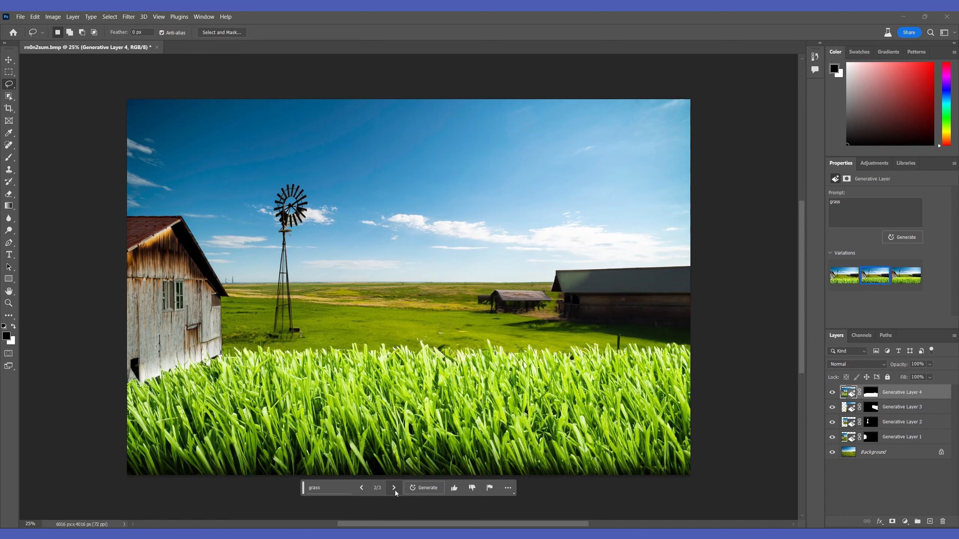
pyautogui.click(362, 488)
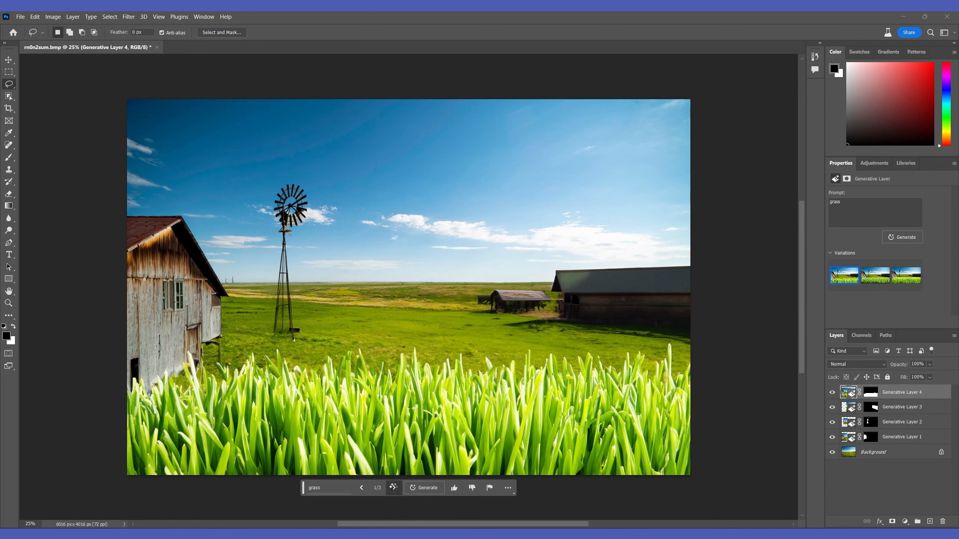
pyautogui.click(394, 488)
pyautogui.click(395, 488)
pyautogui.press('Delete')
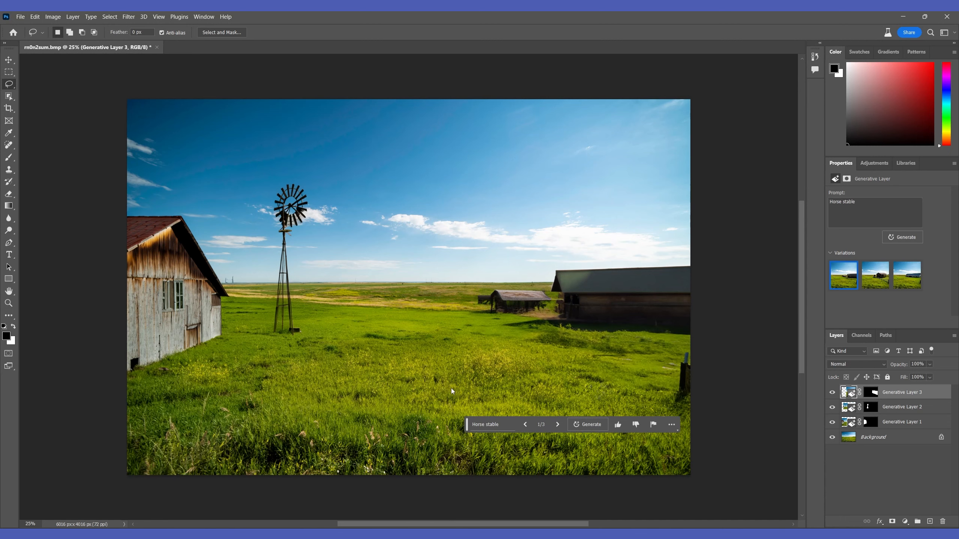
# - Lasso the foreground below the barn, windmill and stable and generate a "grass field" in it with Generative Fill
pyautogui.moveTo(128, 479)
pyautogui.mouseDown()
pyautogui.moveTo(131, 374)
pyautogui.moveTo(223, 333)
pyautogui.moveTo(457, 321)
pyautogui.moveTo(691, 335)
pyautogui.moveTo(705, 448)
pyautogui.moveTo(698, 485)
pyautogui.moveTo(449, 524)
pyautogui.mouseUp()
pyautogui.moveTo(112, 506); pyautogui.dragTo(113, 506)
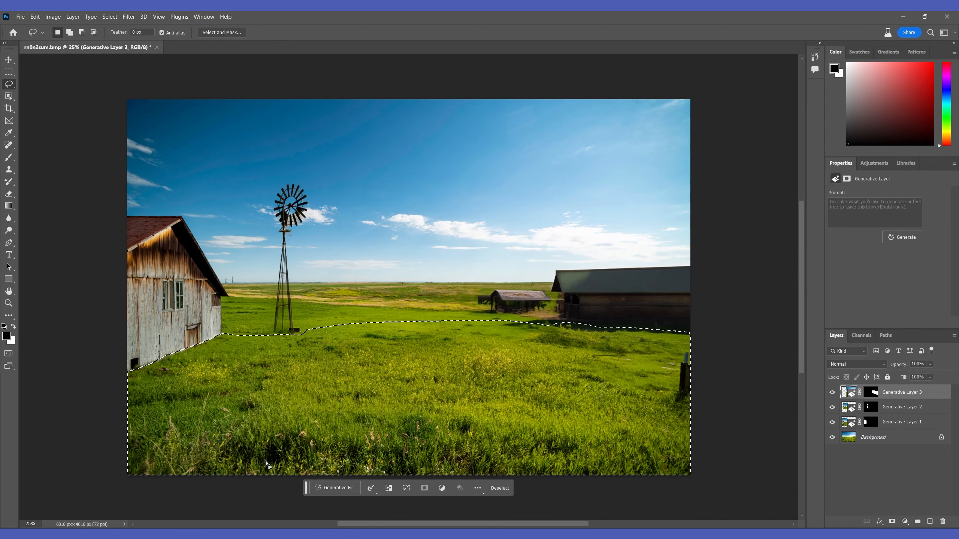
pyautogui.click(321, 489)
pyautogui.write('grass field')
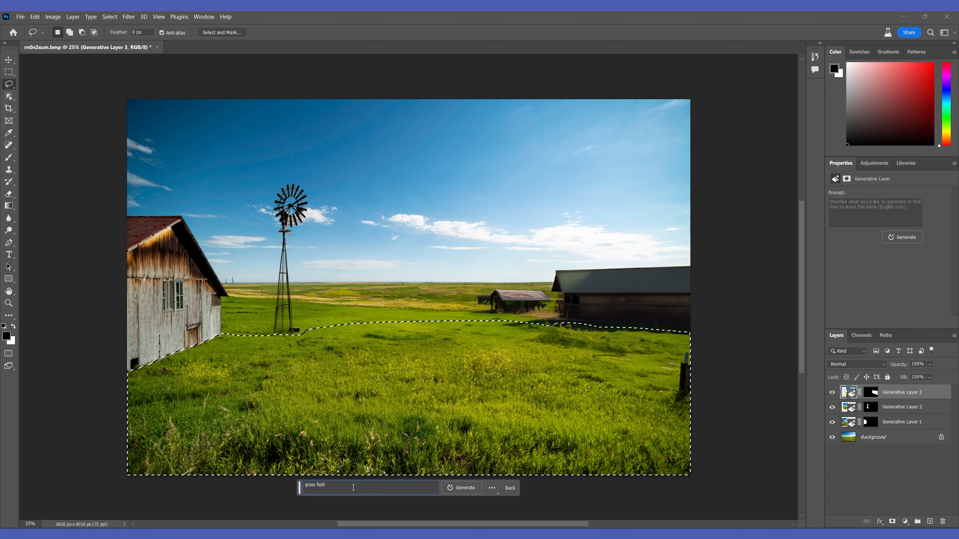
pyautogui.press('Return')
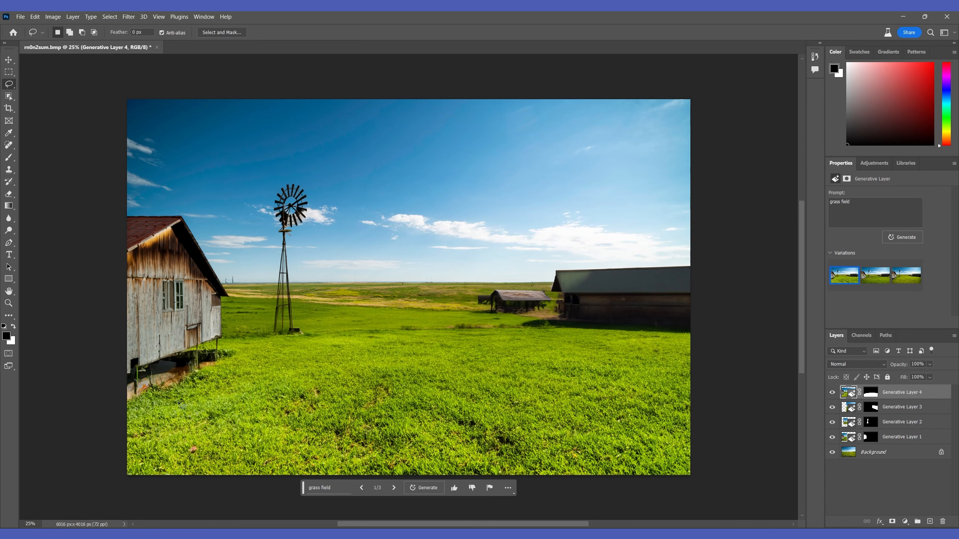
# - Compare the generated grass field variations and keep the second one
pyautogui.click(394, 488)
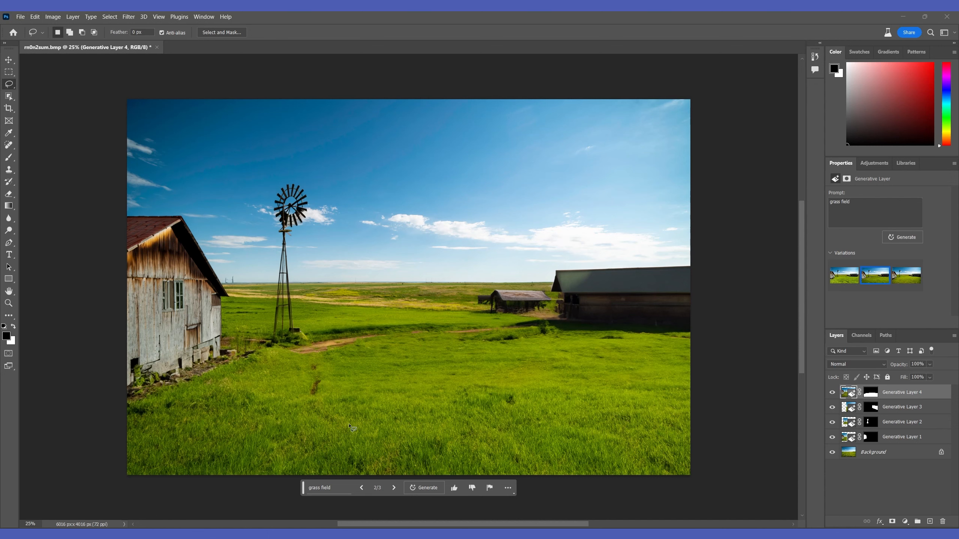
pyautogui.click(394, 488)
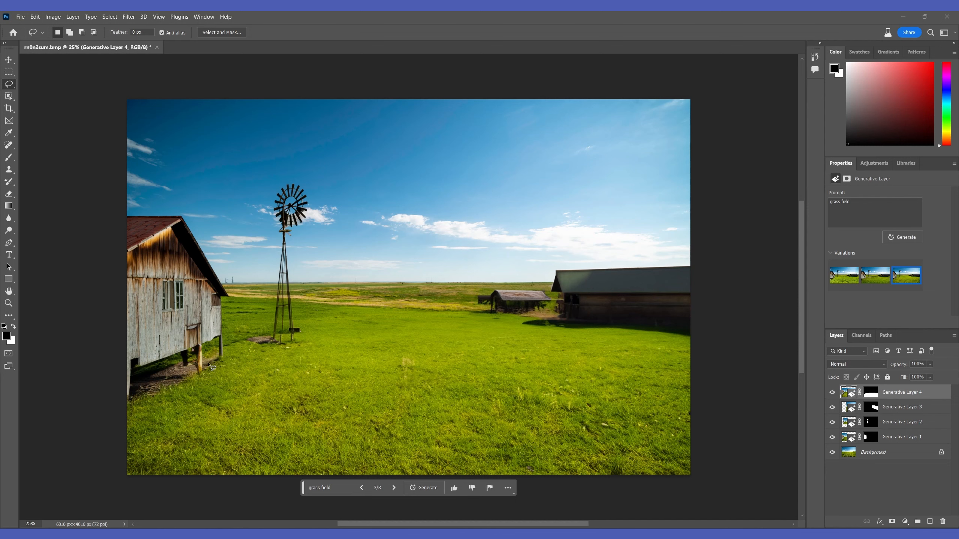
pyautogui.click(361, 488)
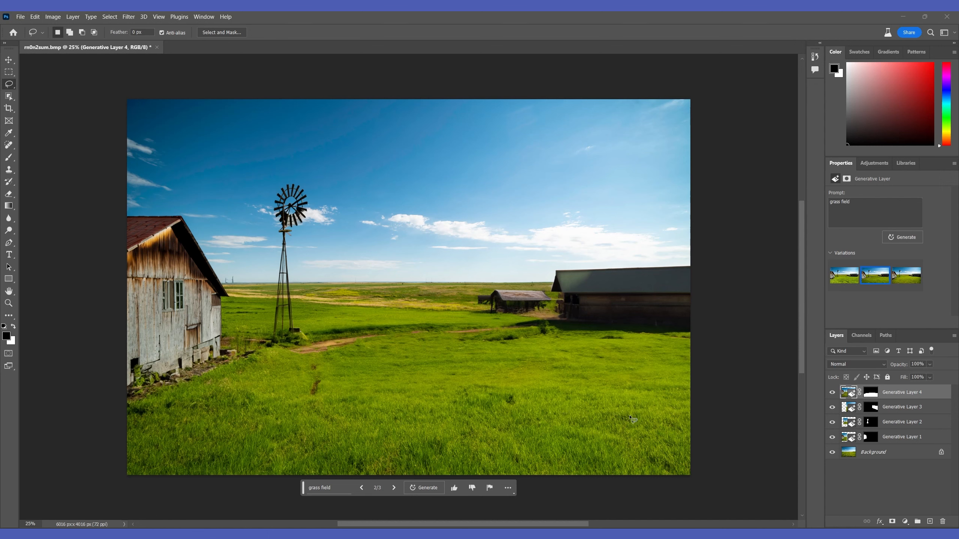
# - Lasso an area of the grass field below the large stable and generate a "horse" in it with Generative Fill
pyautogui.moveTo(629, 416)
pyautogui.mouseDown()
pyautogui.moveTo(570, 410)
pyautogui.moveTo(557, 369)
pyautogui.moveTo(520, 363)
pyautogui.moveTo(568, 337)
pyautogui.moveTo(592, 351)
pyautogui.moveTo(677, 346)
pyautogui.moveTo(690, 386)
pyautogui.moveTo(684, 407)
pyautogui.moveTo(667, 421)
pyautogui.moveTo(628, 416)
pyautogui.mouseUp()
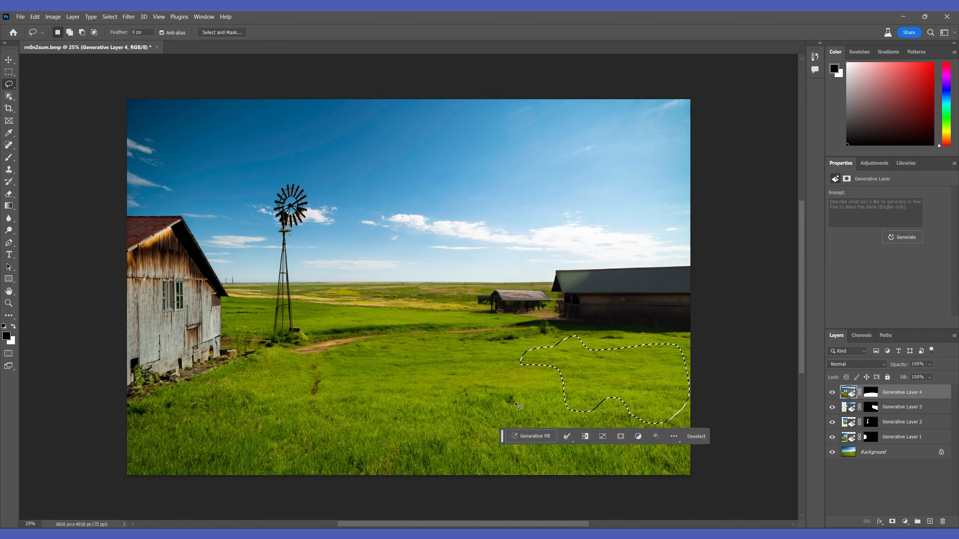
pyautogui.click(522, 434)
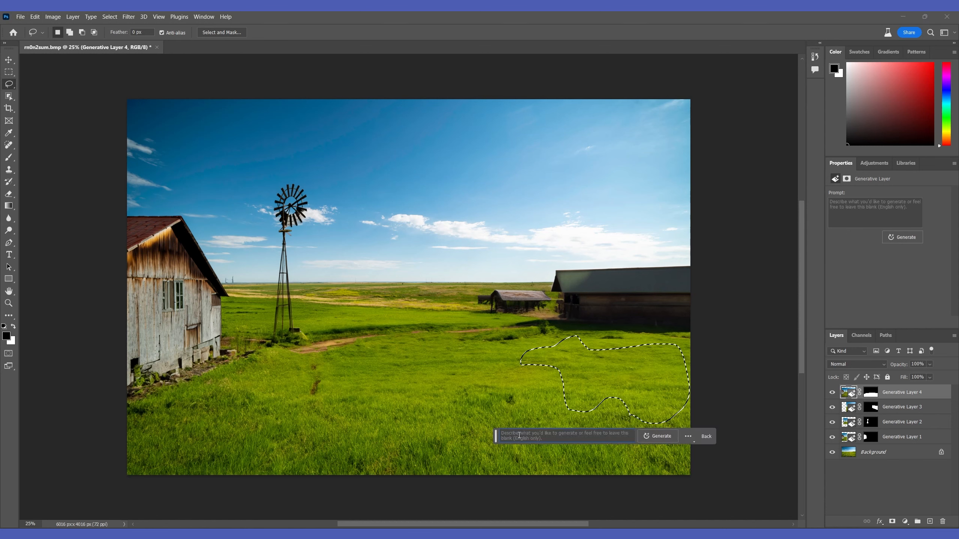
pyautogui.write('horse')
pyautogui.press('Return')
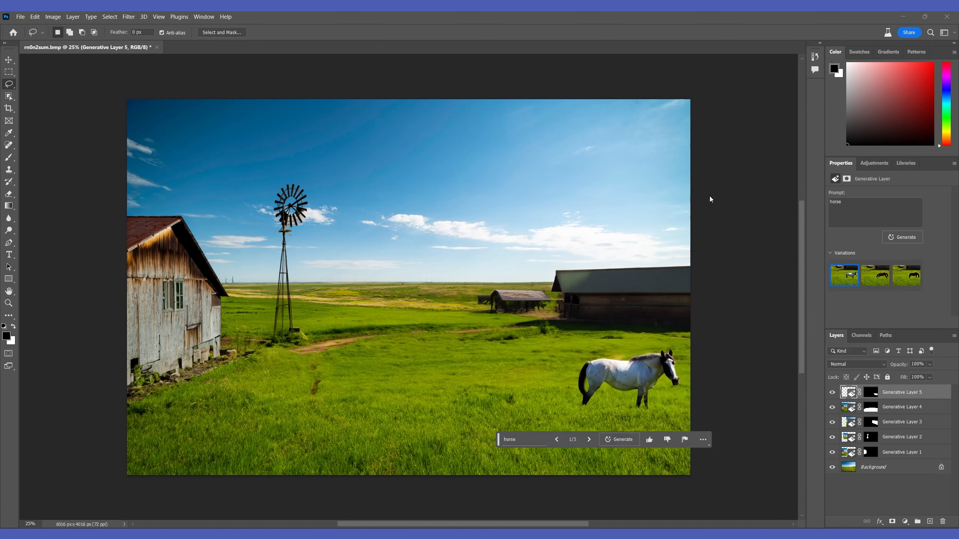
# - Compare the generated horse variations and keep the first one, the white horse
pyautogui.click(589, 440)
pyautogui.click(589, 440)
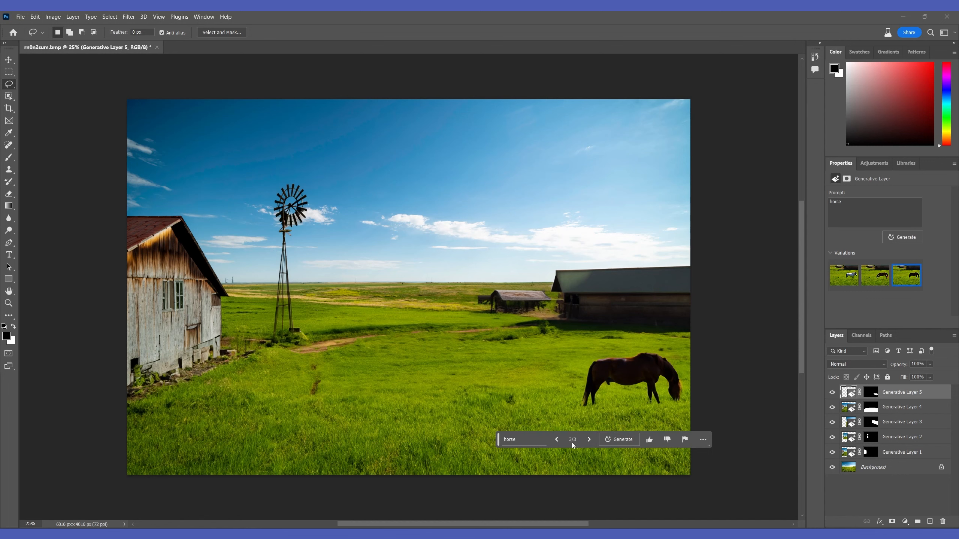
pyautogui.click(563, 439)
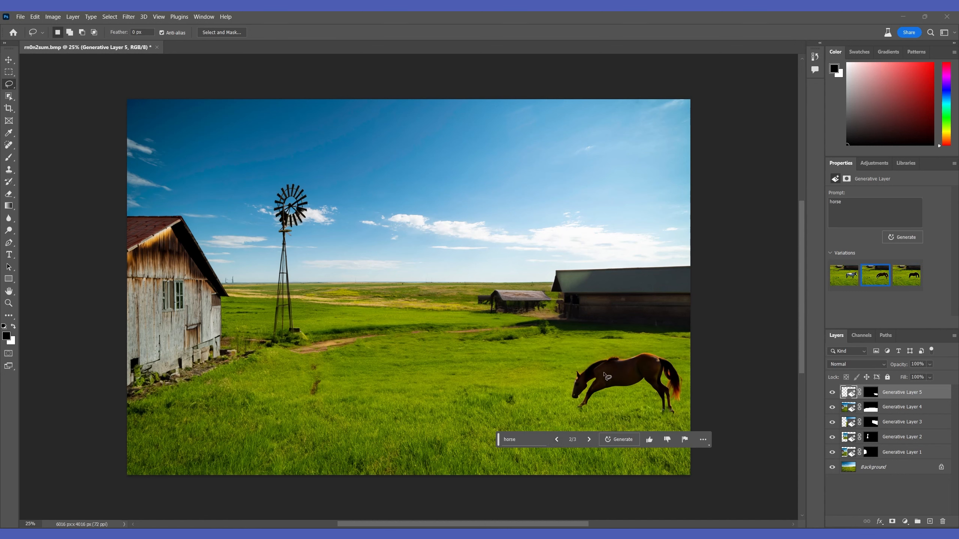
pyautogui.click(559, 440)
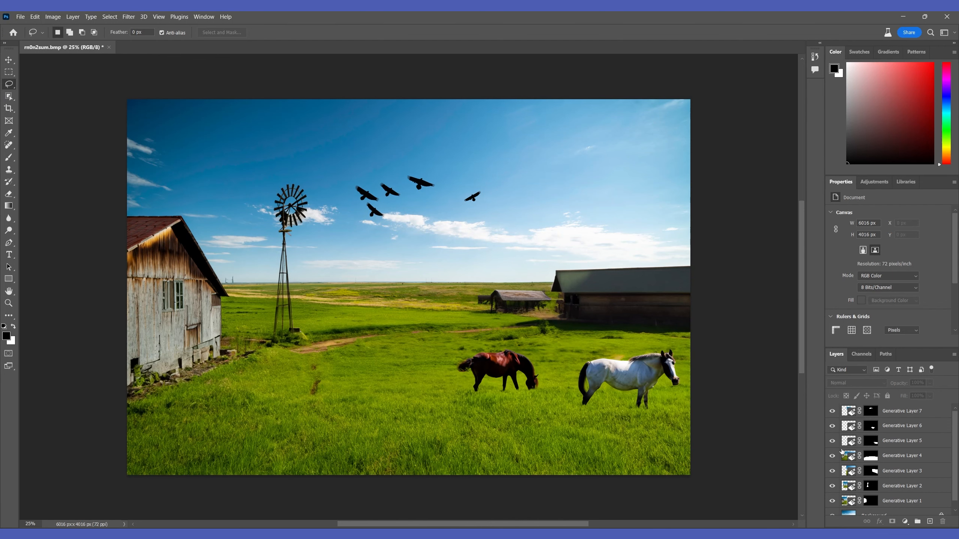
# - Hide all seven generative layers to compare with the original photo, and show them again
pyautogui.moveTo(833, 501); pyautogui.dragTo(818, 391)
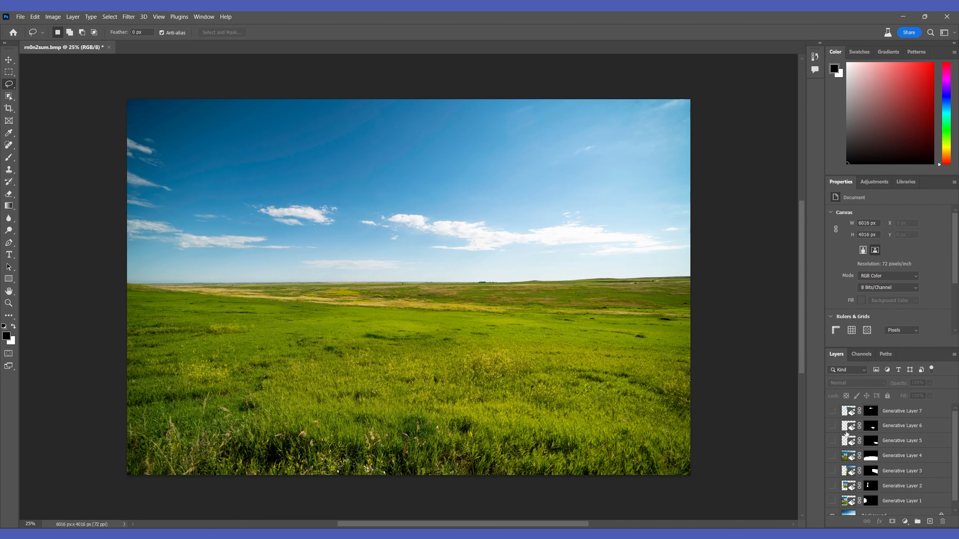
pyautogui.moveTo(832, 502); pyautogui.dragTo(833, 411)
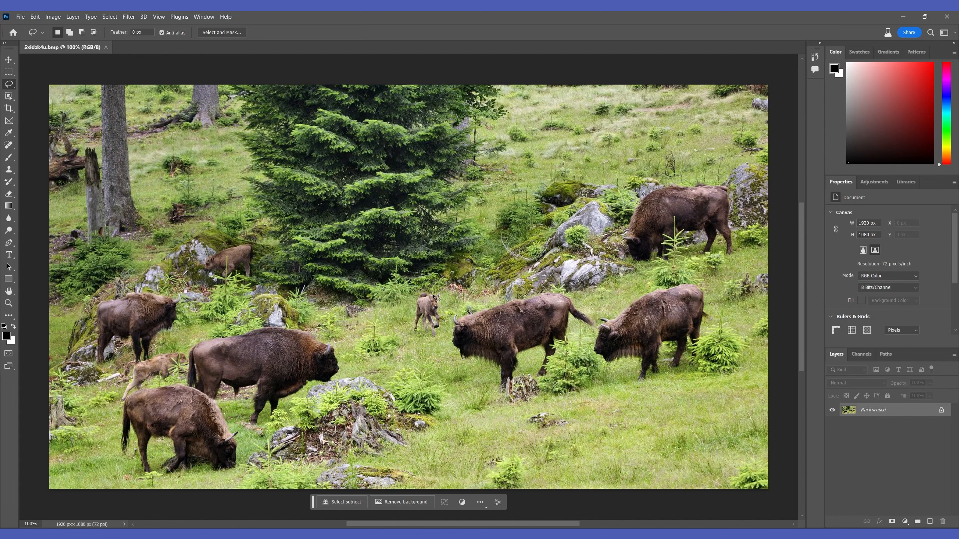
# - Remove the bison beside the small calf in the middle of the meadow with a lassoed, promptless Generative Fill, using the third variation
pyautogui.rightClick(9, 85)
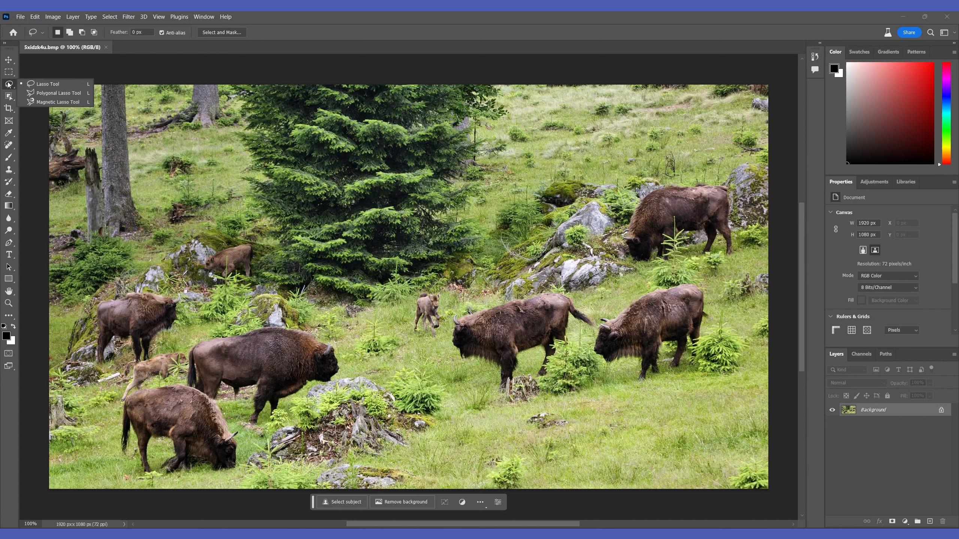
pyautogui.click(42, 89)
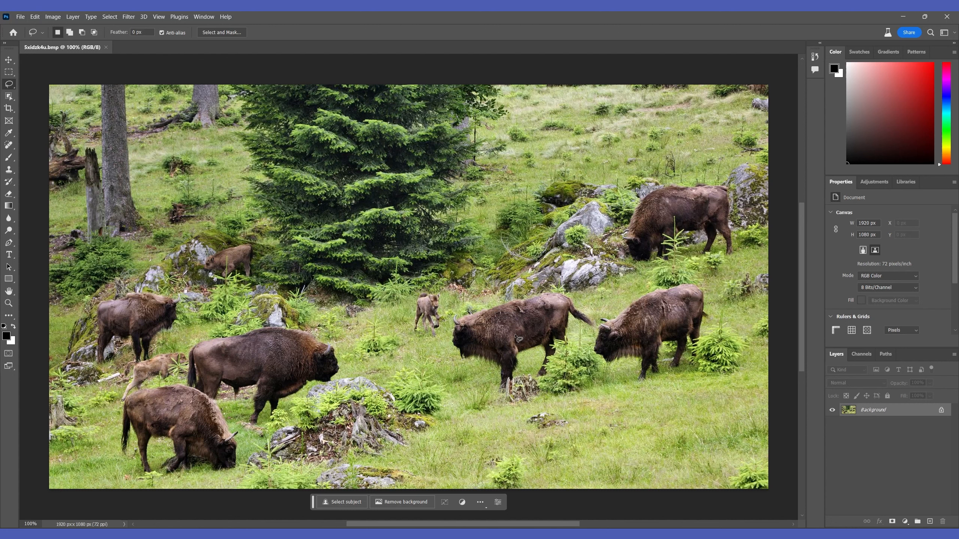
pyautogui.moveTo(477, 409)
pyautogui.mouseDown()
pyautogui.moveTo(483, 380)
pyautogui.moveTo(451, 361)
pyautogui.moveTo(446, 326)
pyautogui.moveTo(462, 307)
pyautogui.moveTo(559, 289)
pyautogui.moveTo(596, 319)
pyautogui.moveTo(595, 333)
pyautogui.moveTo(577, 333)
pyautogui.moveTo(550, 389)
pyautogui.moveTo(531, 371)
pyautogui.moveTo(513, 397)
pyautogui.moveTo(488, 398)
pyautogui.moveTo(477, 412)
pyautogui.mouseUp()
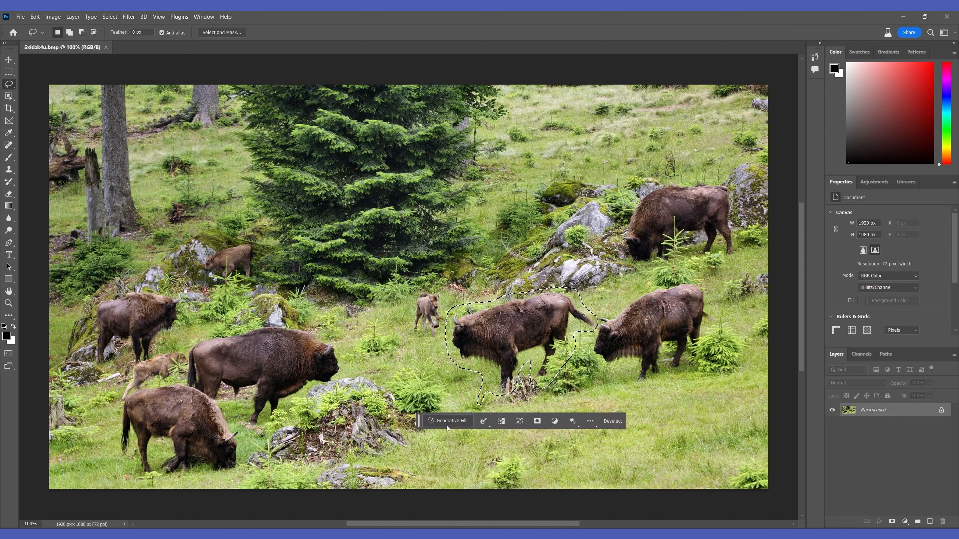
pyautogui.click(450, 424)
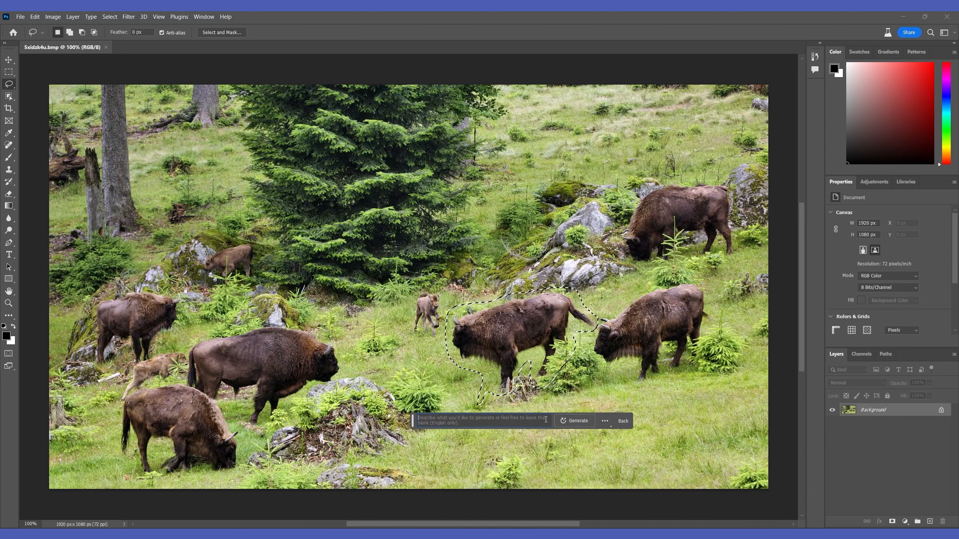
pyautogui.click(571, 421)
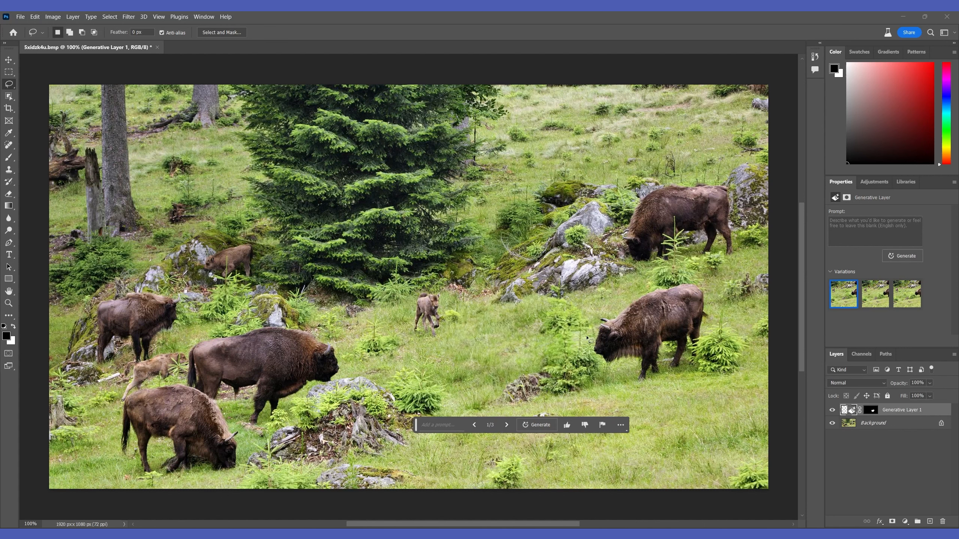
pyautogui.click(508, 427)
pyautogui.click(508, 426)
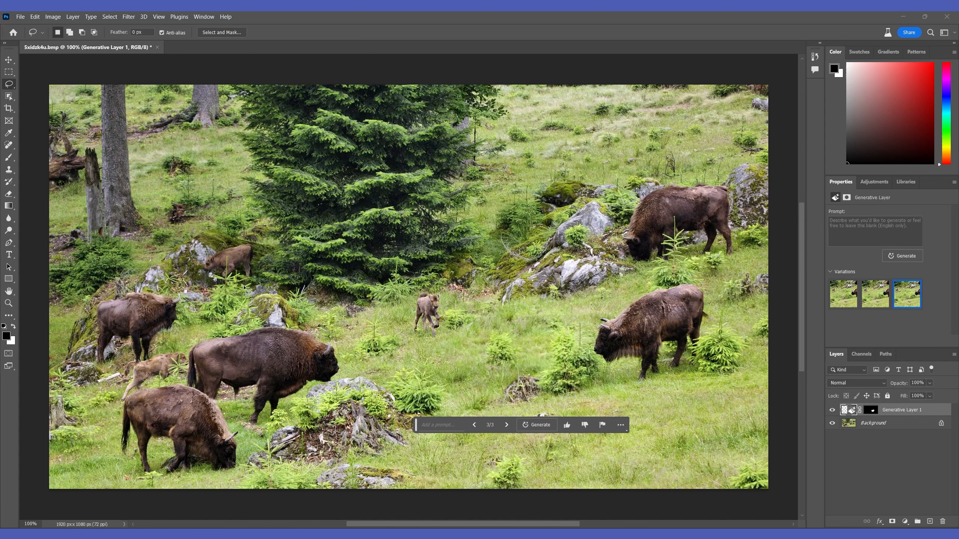
# - Remove the small bison next to the mossy rock with a lassoed, promptless Generative Fill, using the first variation
pyautogui.moveTo(243, 285)
pyautogui.mouseDown()
pyautogui.moveTo(234, 276)
pyautogui.moveTo(221, 288)
pyautogui.moveTo(202, 270)
pyautogui.moveTo(211, 251)
pyautogui.moveTo(255, 242)
pyautogui.moveTo(244, 284)
pyautogui.mouseUp()
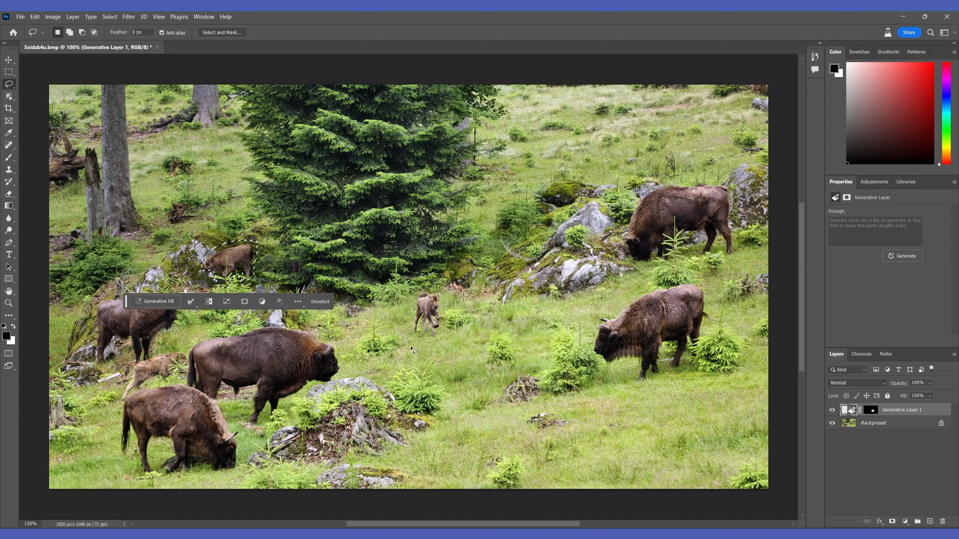
pyautogui.click(155, 301)
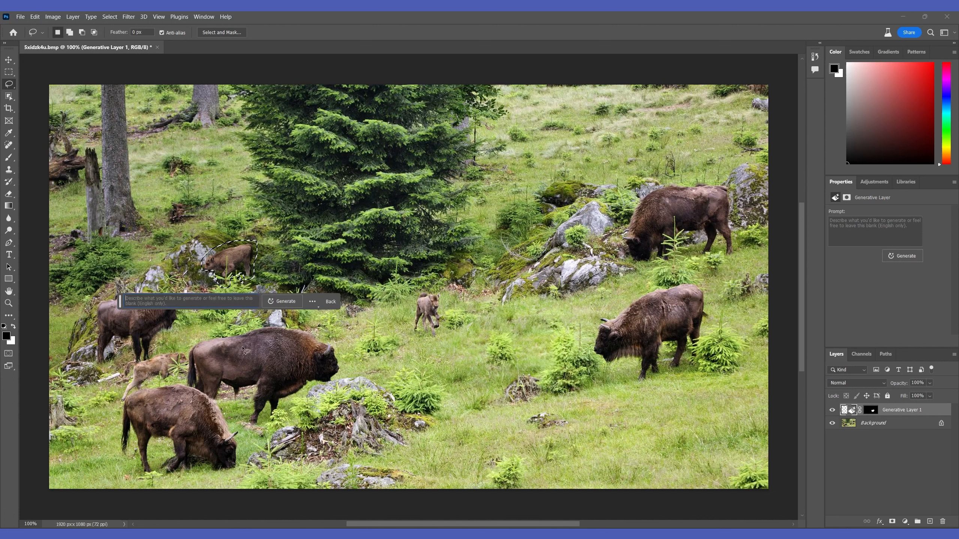
pyautogui.click(280, 302)
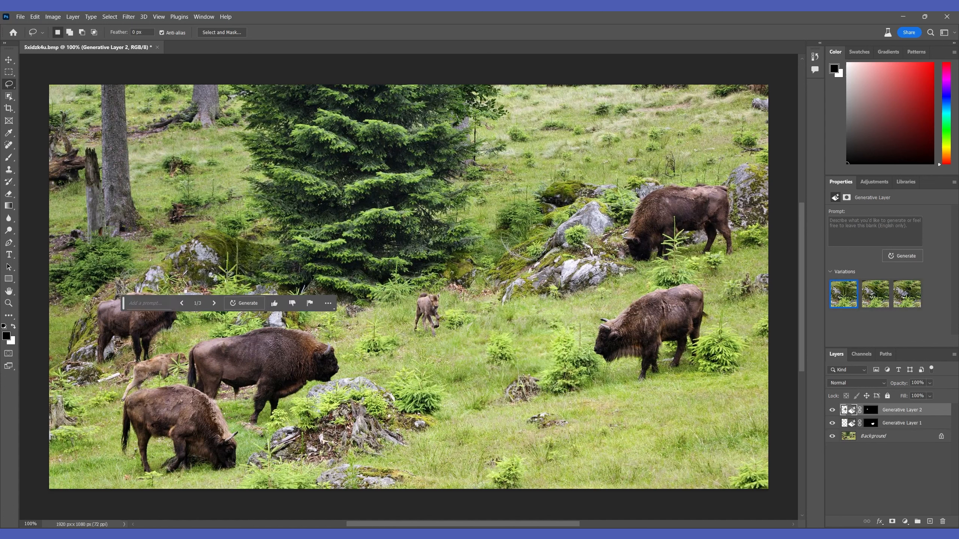
pyautogui.click(213, 304)
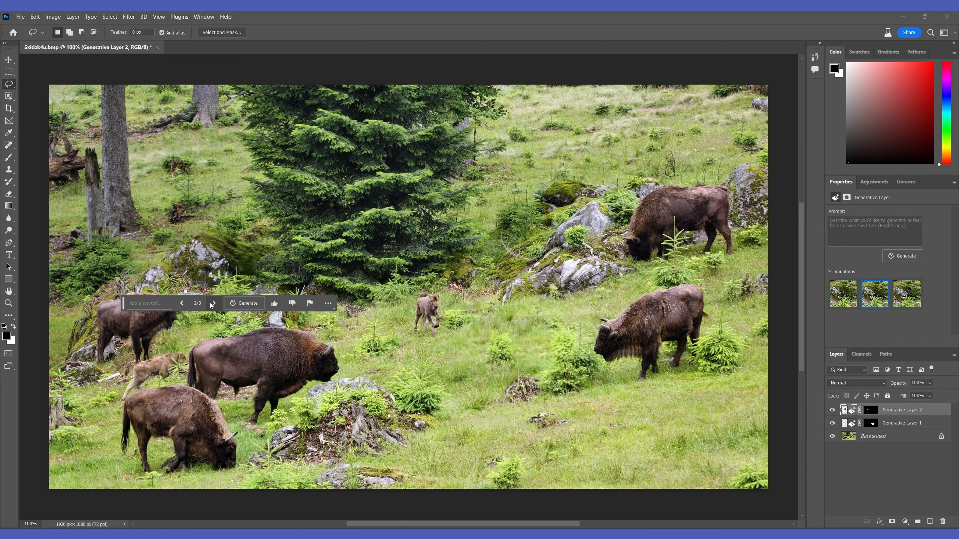
pyautogui.click(212, 303)
pyautogui.click(182, 304)
pyautogui.click(182, 305)
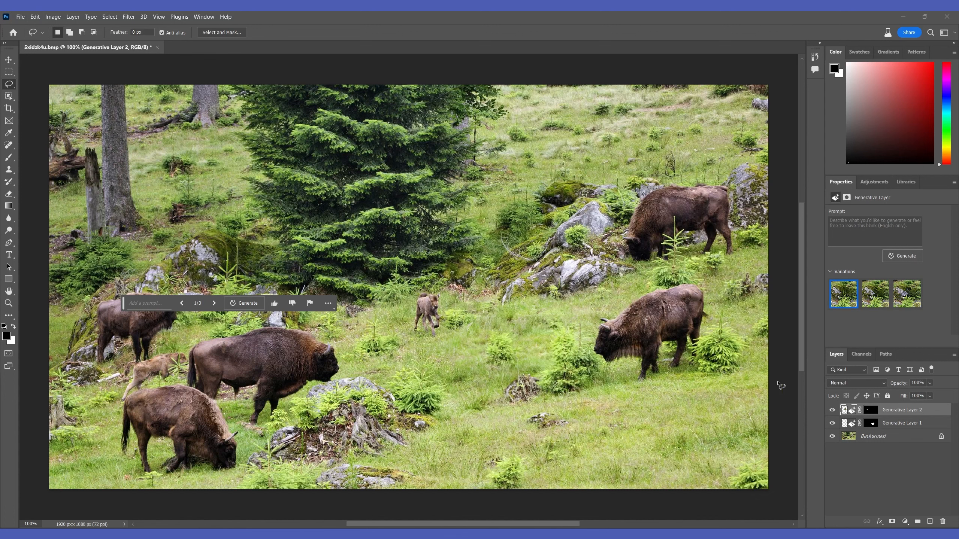
# - With Generative Layer 1 active, lasso the large spruce tree and replace it with a promptless Generative Fill
pyautogui.click(924, 423)
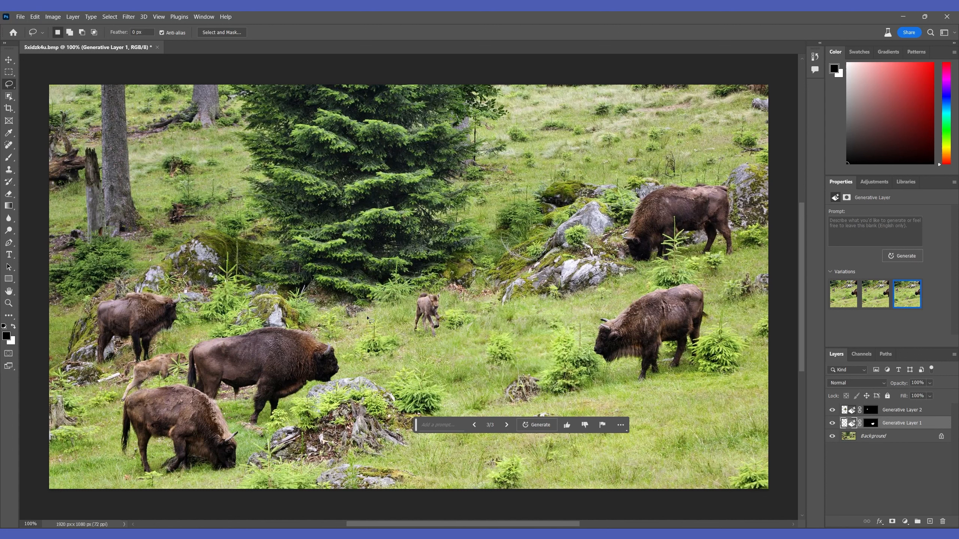
pyautogui.moveTo(370, 319)
pyautogui.mouseDown()
pyautogui.moveTo(446, 285)
pyautogui.moveTo(481, 242)
pyautogui.moveTo(475, 202)
pyautogui.moveTo(494, 175)
pyautogui.moveTo(482, 136)
pyautogui.moveTo(510, 110)
pyautogui.moveTo(510, 97)
pyautogui.moveTo(489, 79)
pyautogui.moveTo(205, 72)
pyautogui.moveTo(239, 193)
pyautogui.moveTo(267, 244)
pyautogui.moveTo(260, 282)
pyautogui.moveTo(342, 321)
pyautogui.moveTo(376, 324)
pyautogui.mouseUp()
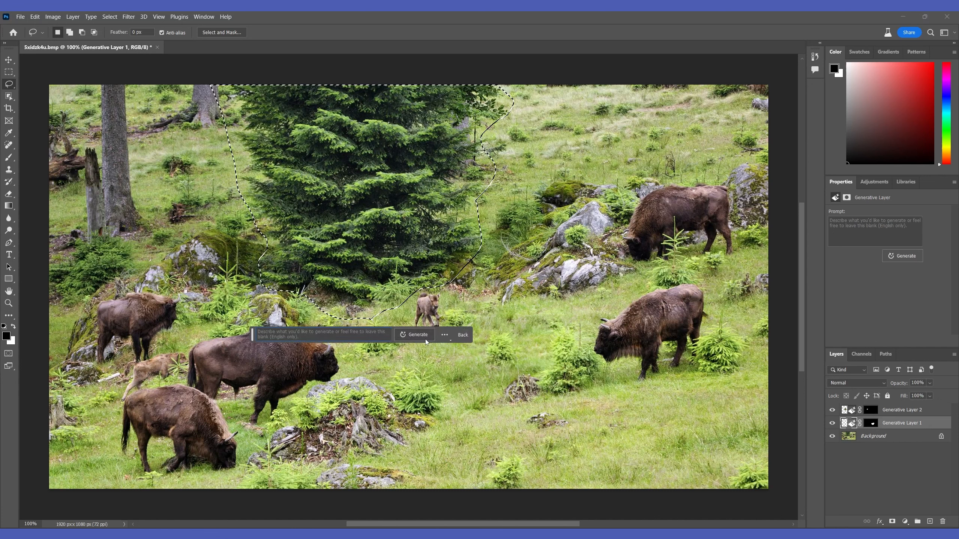
pyautogui.click(424, 338)
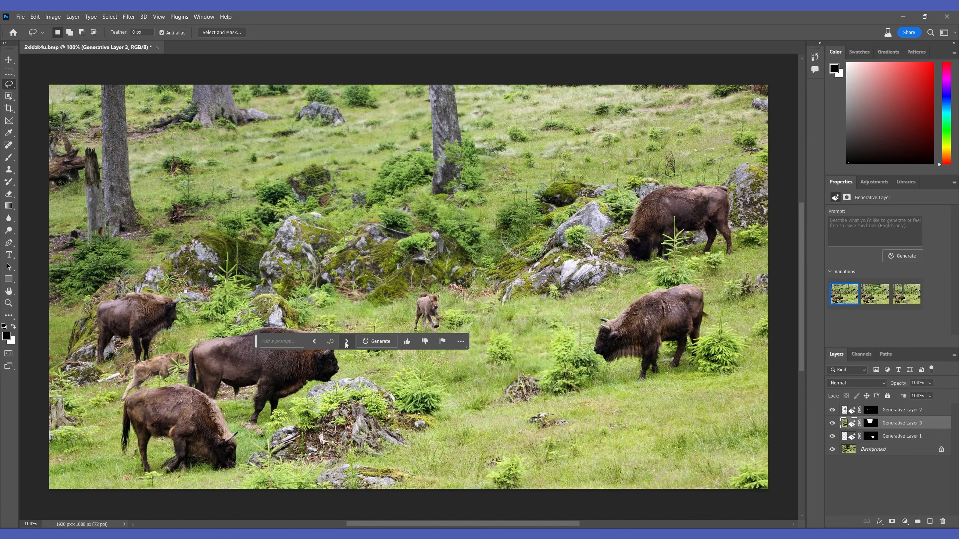
# - Keep the second variation of the tree removal, and move Generative Layer 2's contextual task bar off the bison
pyautogui.click(347, 342)
pyautogui.click(346, 343)
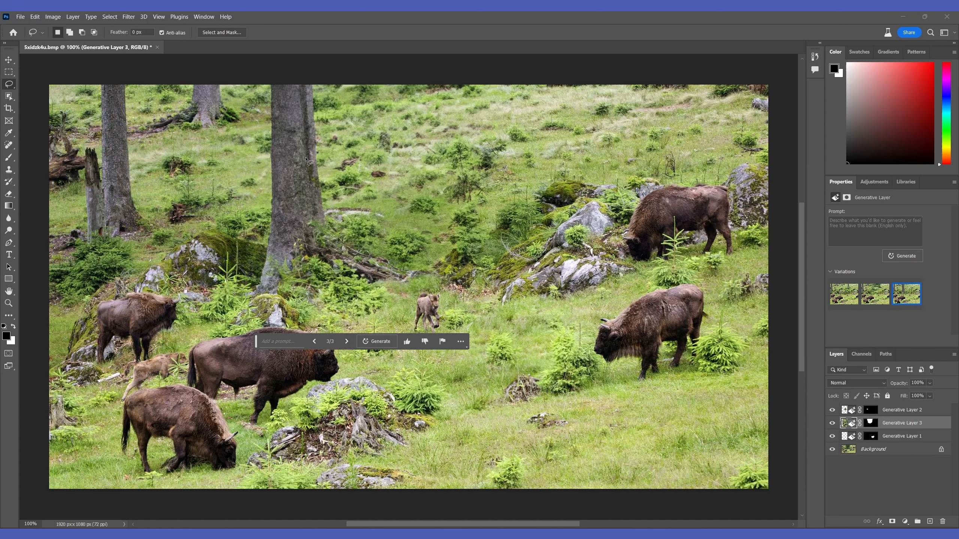
pyautogui.click(317, 344)
pyautogui.click(314, 342)
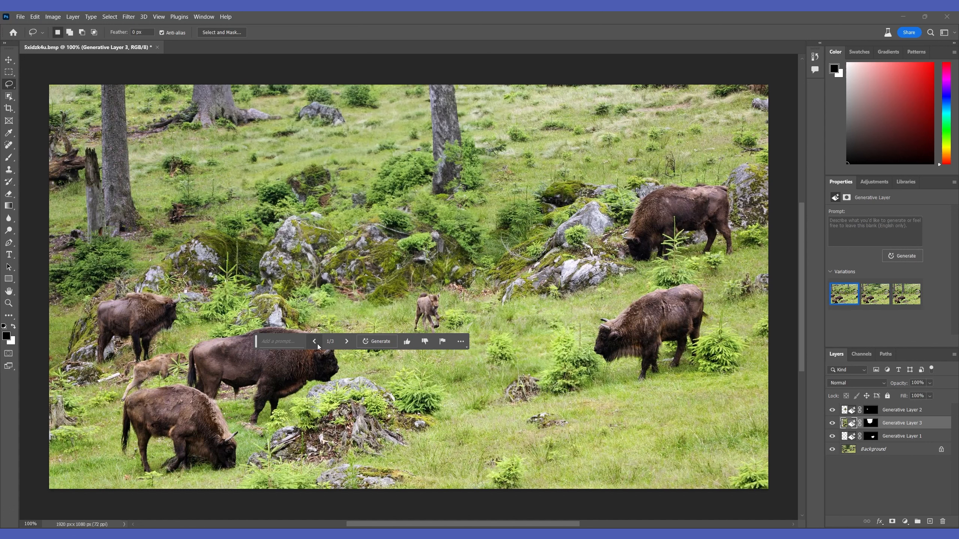
pyautogui.click(344, 343)
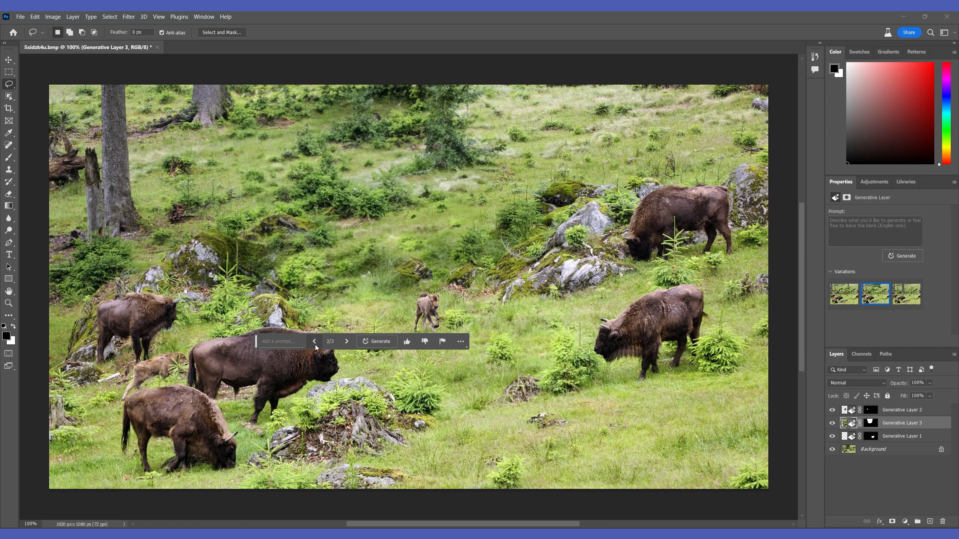
pyautogui.click(902, 410)
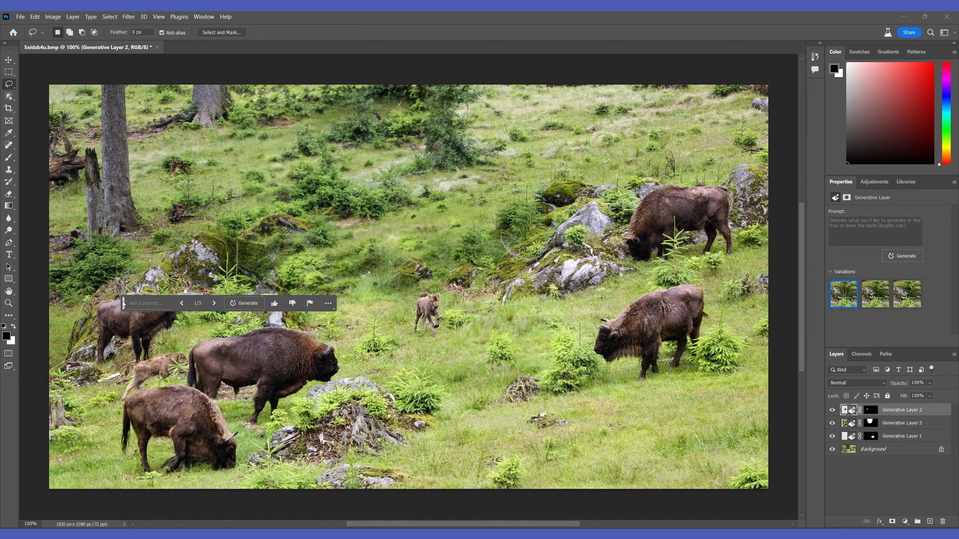
pyautogui.moveTo(124, 304); pyautogui.dragTo(108, 357)
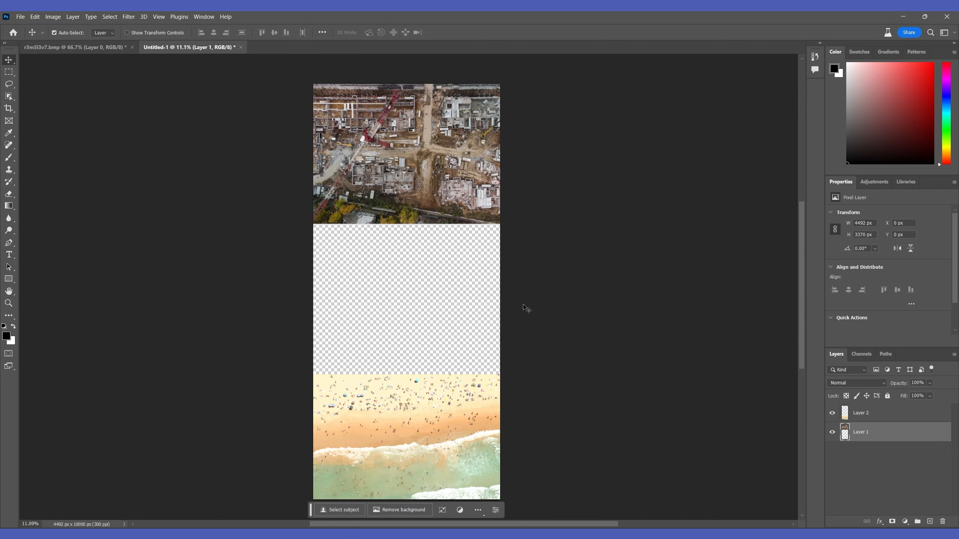
# - Marquee-select the transparent gap plus generous strips of the construction-site and beach photos, about 4492 x 5614 px, and fill it with a promptless Generative Fill
pyautogui.press('m')
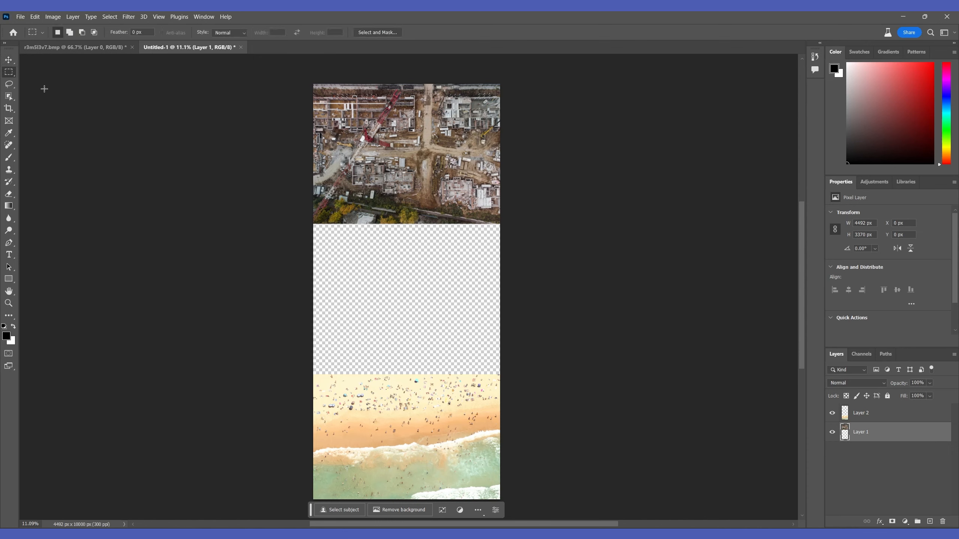
pyautogui.rightClick(7, 71)
pyautogui.click(41, 76)
pyautogui.rightClick(10, 75)
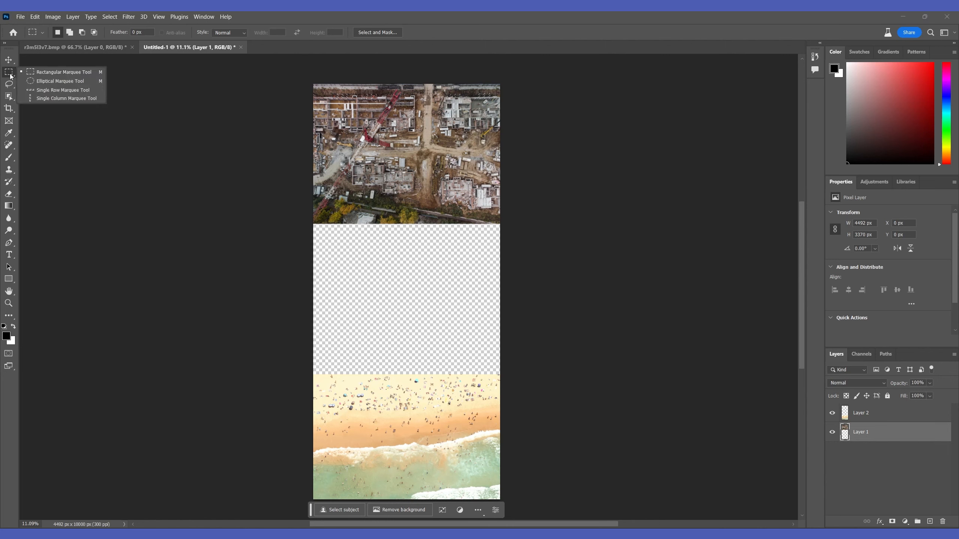
pyautogui.click(41, 73)
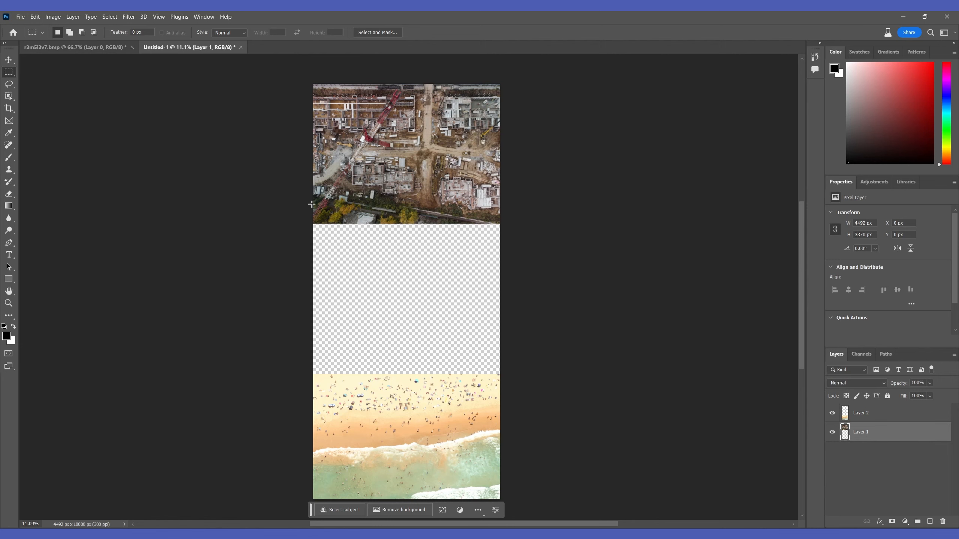
pyautogui.moveTo(314, 212); pyautogui.dragTo(504, 393)
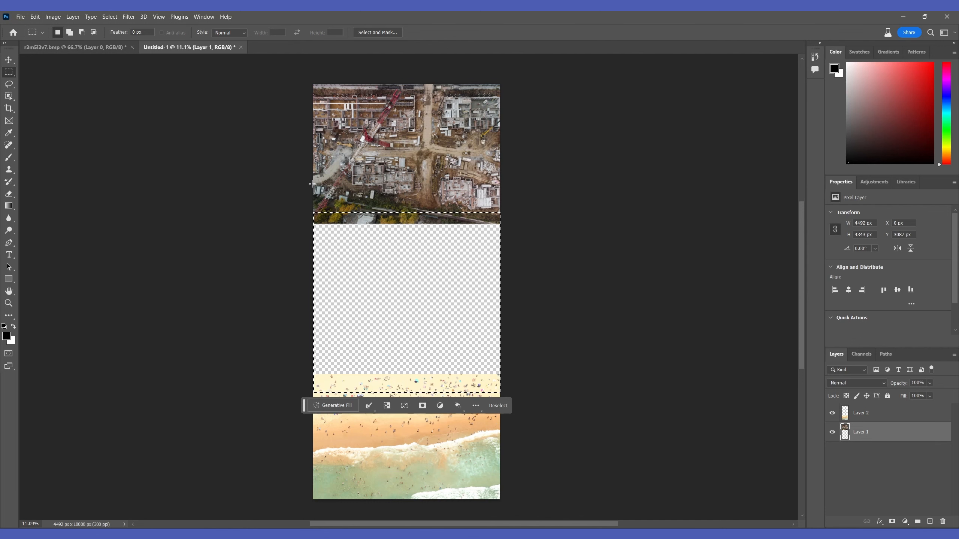
pyautogui.moveTo(313, 182); pyautogui.dragTo(529, 414)
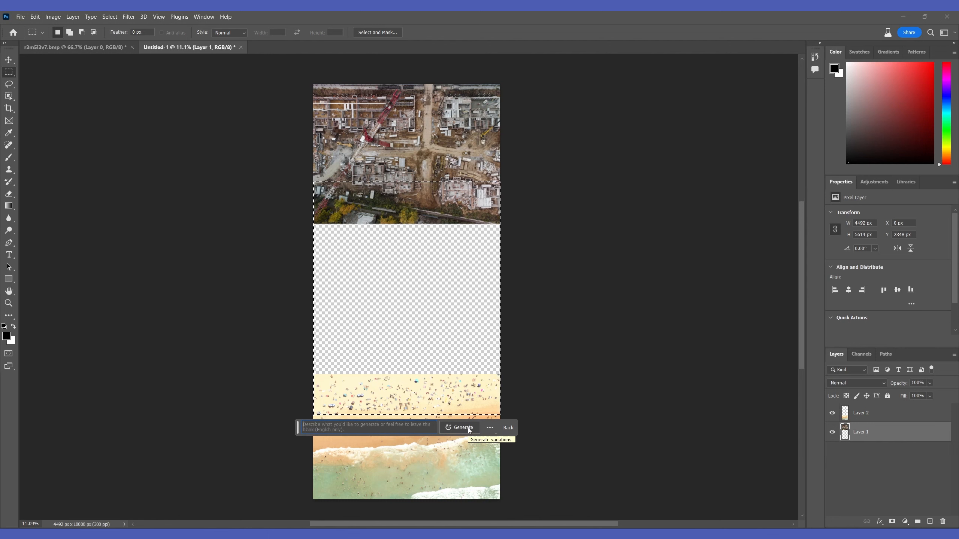
pyautogui.click(467, 428)
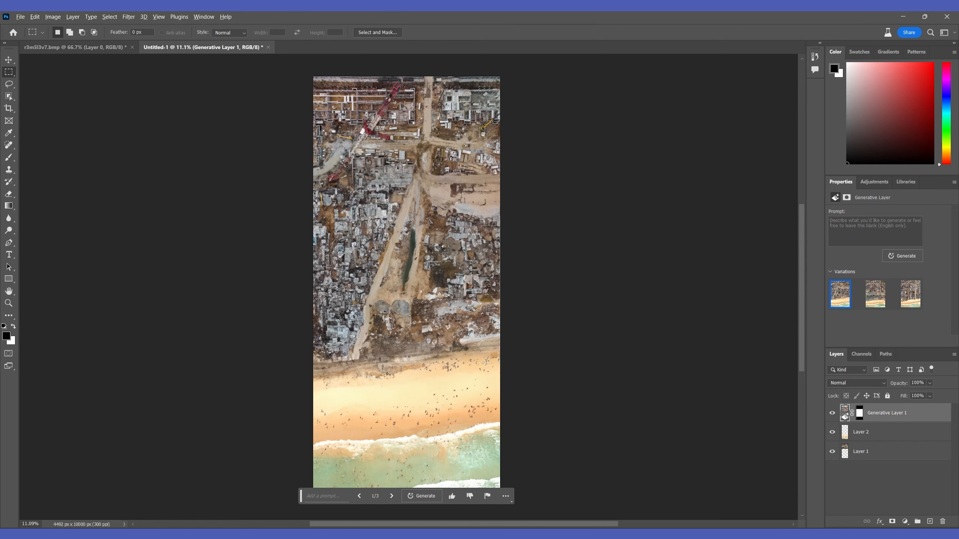
# - Examine the first variation's blend between the construction site and the beach, up close and as a whole
pyautogui.scroll(3, 353, 248)
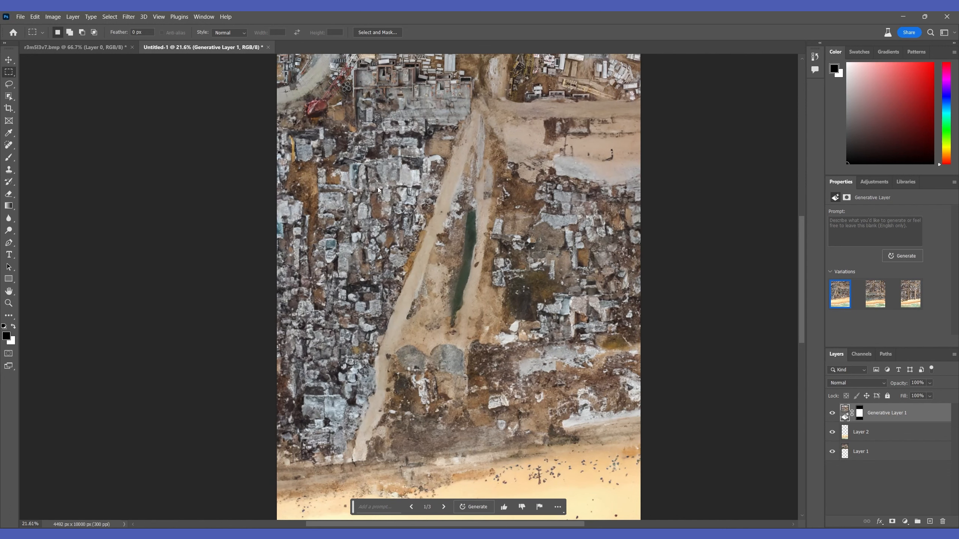
pyautogui.moveTo(378, 190); pyautogui.dragTo(372, 303)
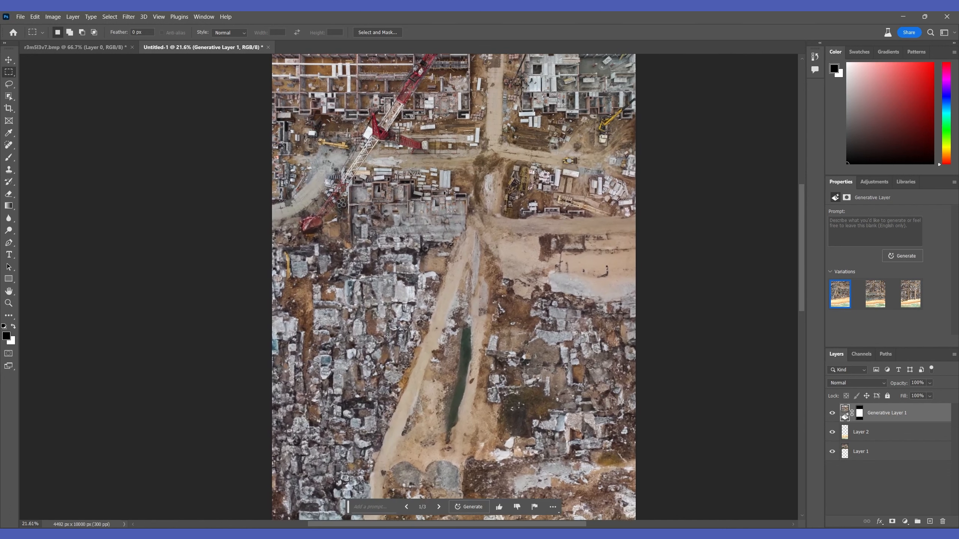
pyautogui.moveTo(385, 353); pyautogui.dragTo(399, 263)
pyautogui.scroll(-3, 370, 246)
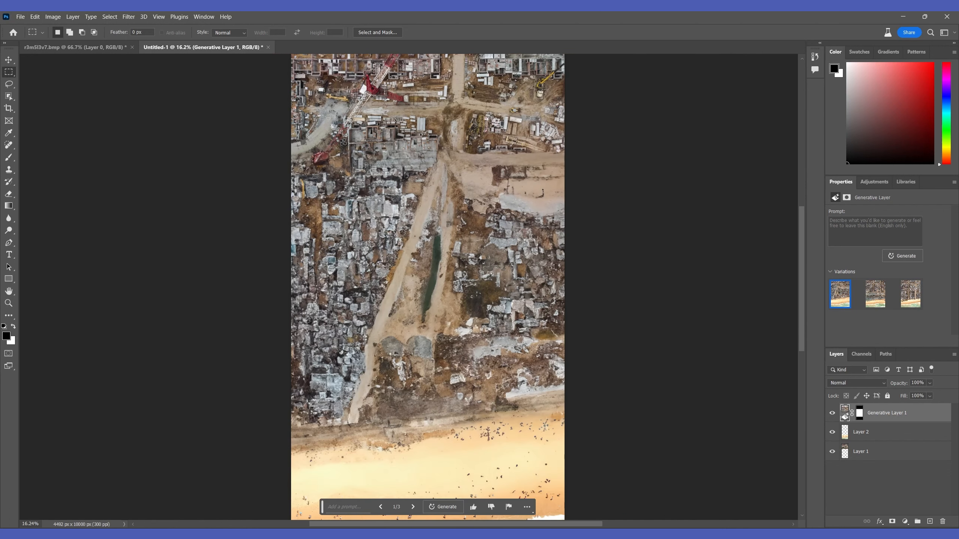
pyautogui.scroll(-3, 365, 233)
pyautogui.scroll(-2, 364, 261)
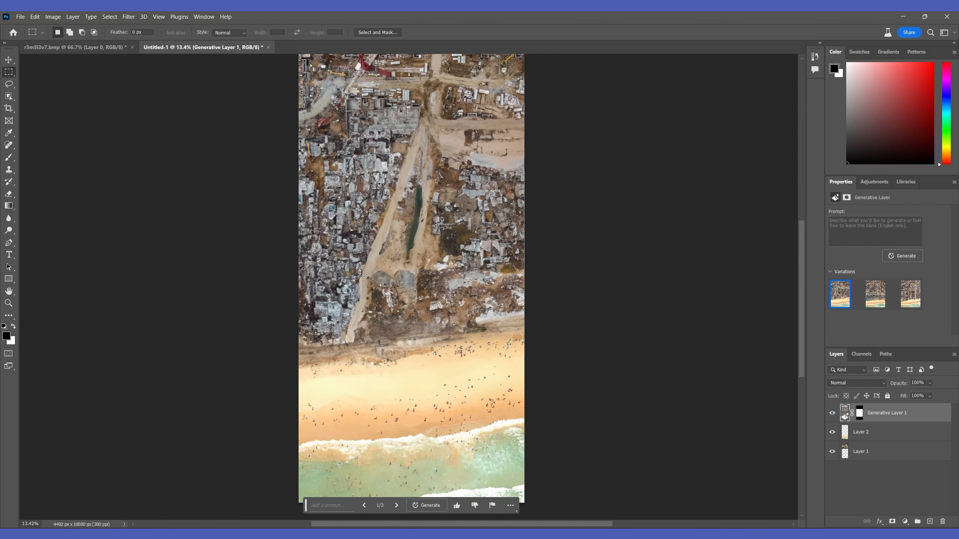
pyautogui.scroll(1, 365, 260)
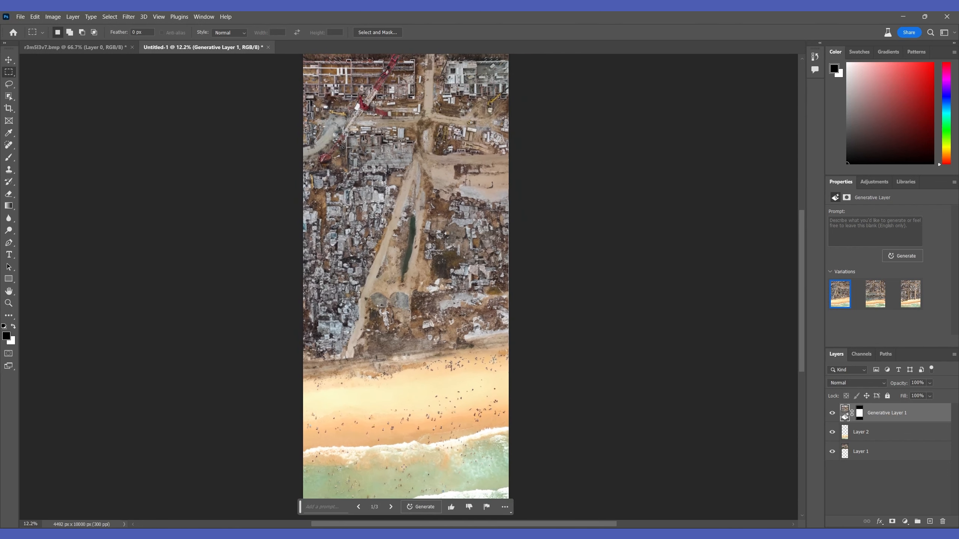
# - Compare the second variation of the construction-site and beach blend, and switch Generative Layer 1 to the third variation
pyautogui.click(392, 507)
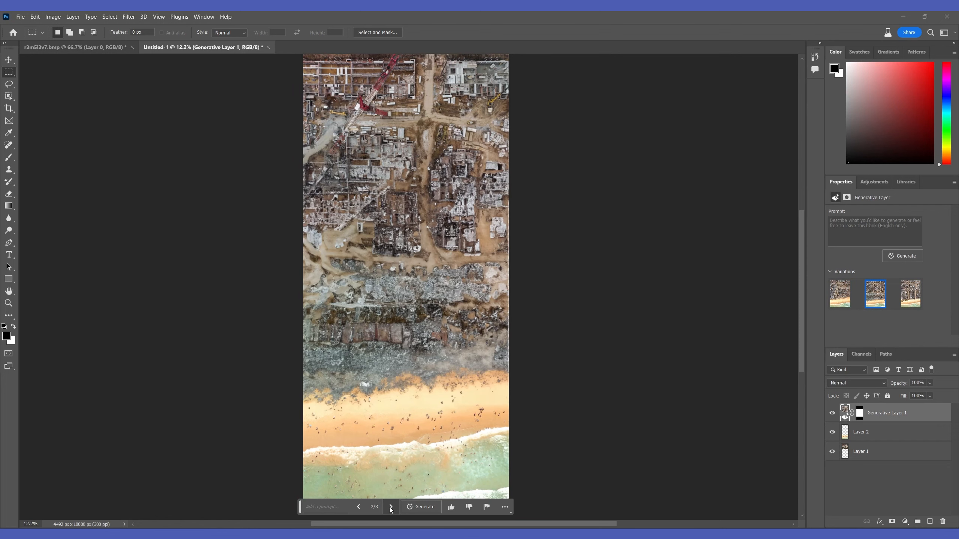
pyautogui.click(391, 507)
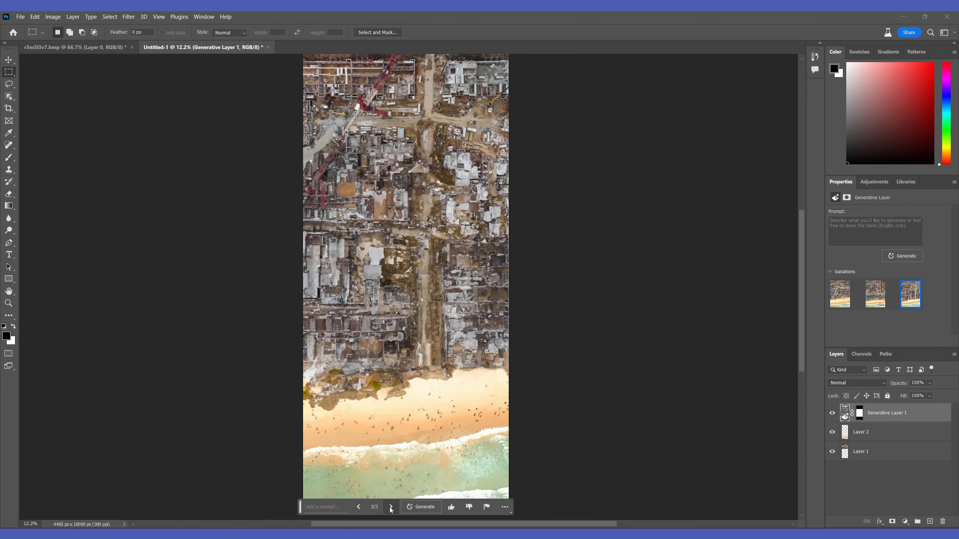
pyautogui.moveTo(389, 349)
pyautogui.mouseDown()
pyautogui.moveTo(392, 378)
pyautogui.moveTo(391, 347)
pyautogui.mouseUp()
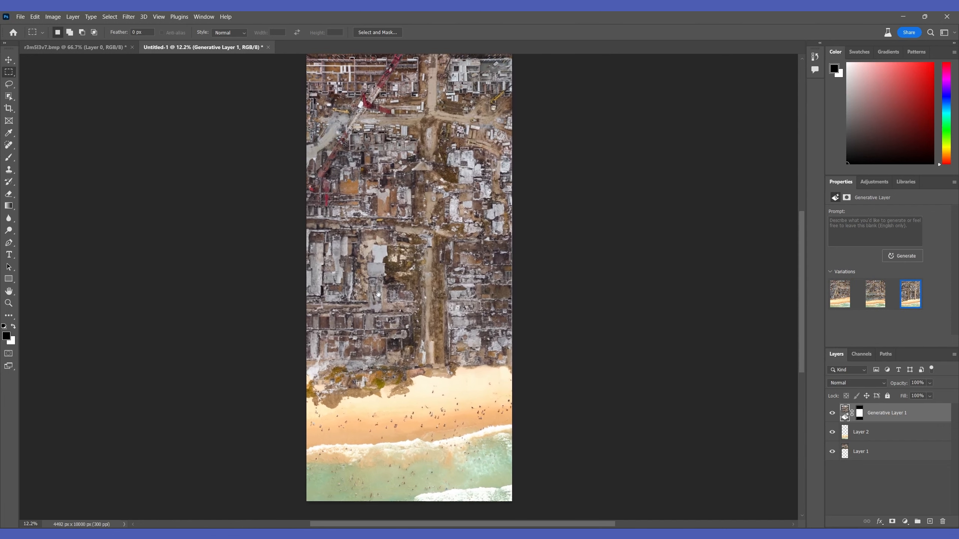
pyautogui.scroll(-1, 391, 347)
pyautogui.moveTo(361, 307); pyautogui.dragTo(368, 311)
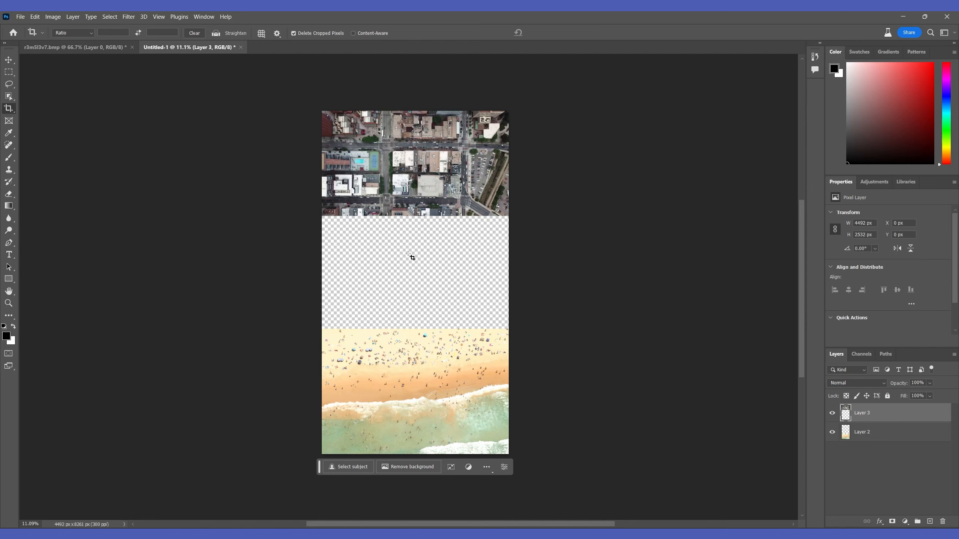
# - Marquee-select the gap with overlaps into the city and beach photos, about 4492 x 4469 px, and fill it with a promptless Generative Fill
pyautogui.press('m')
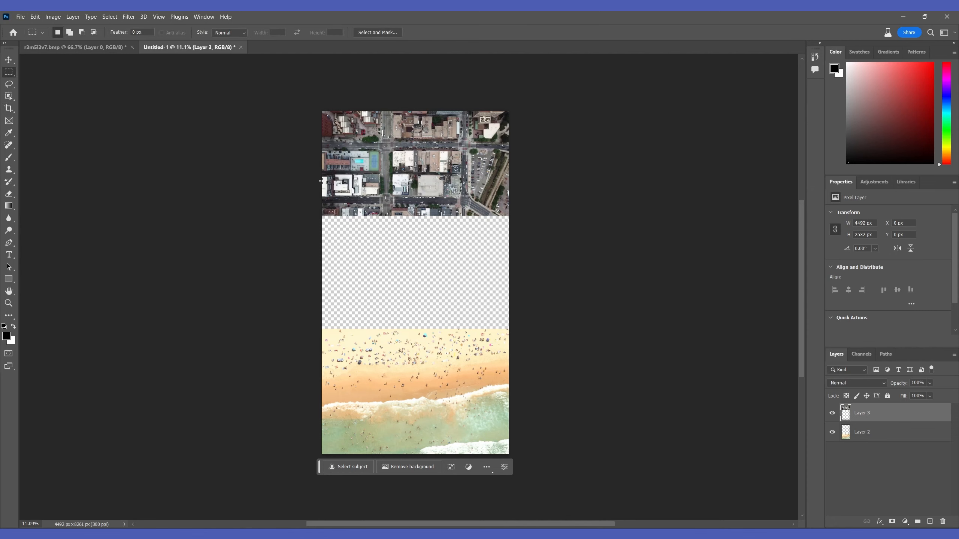
pyautogui.moveTo(322, 175); pyautogui.dragTo(512, 360)
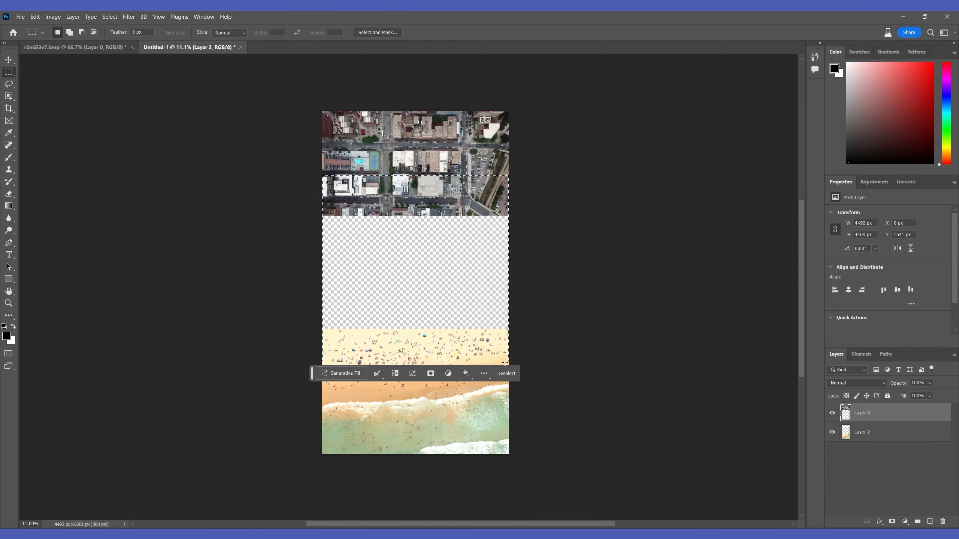
pyautogui.click(337, 371)
pyautogui.click(475, 376)
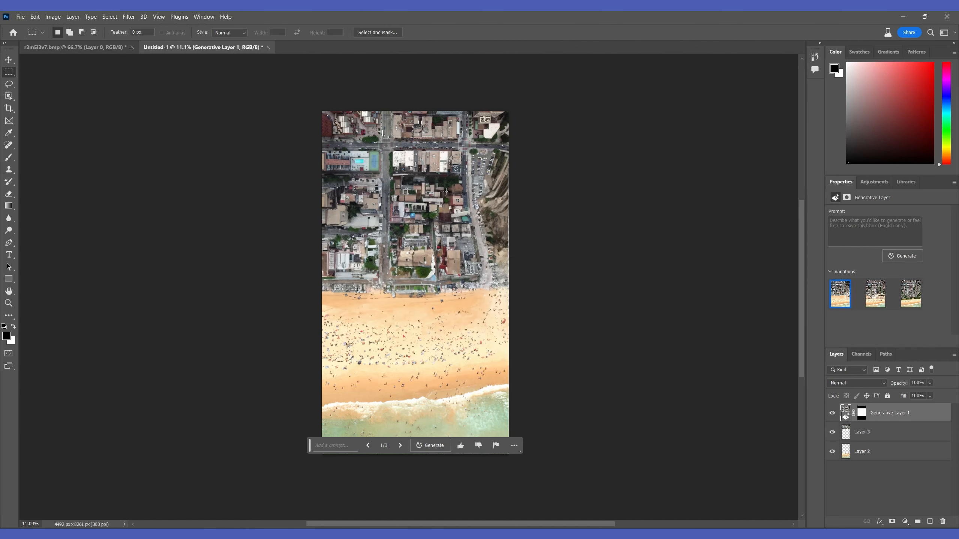
# - Examine the first variation's city-to-beach transition, including the generated buildings, shoreline edge and beachgoers
pyautogui.scroll(5, 447, 192)
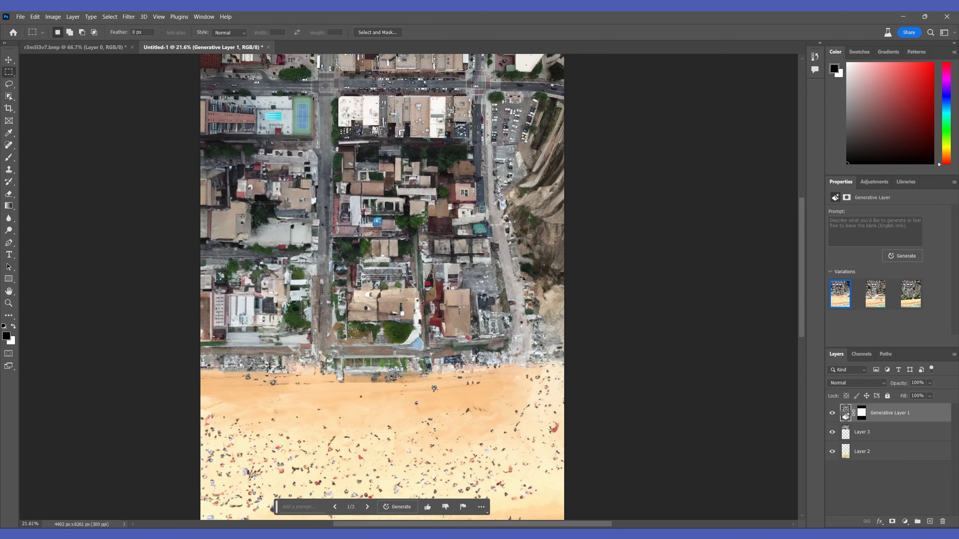
pyautogui.moveTo(325, 372); pyautogui.dragTo(338, 338)
pyautogui.scroll(-1, 350, 394)
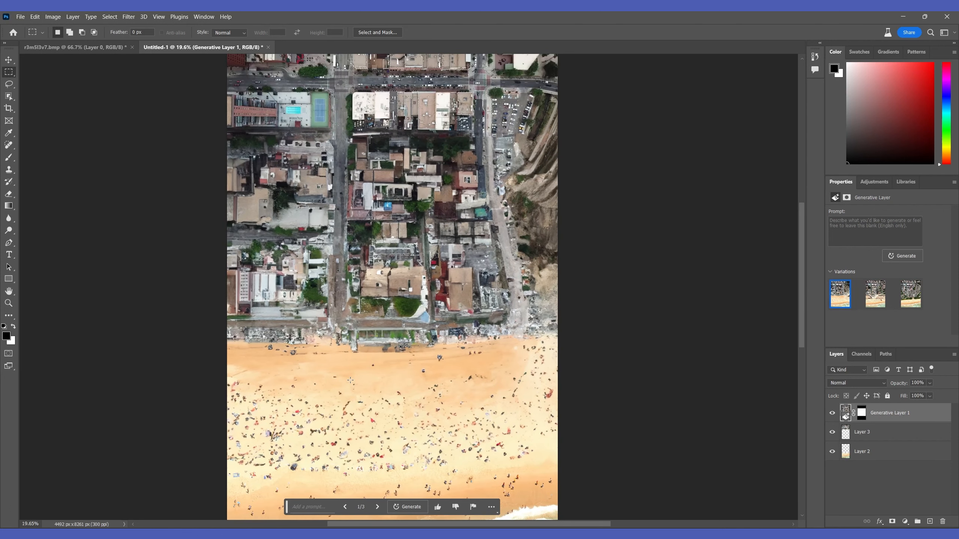
pyautogui.moveTo(346, 381); pyautogui.dragTo(363, 249)
pyautogui.scroll(-1, 332, 392)
pyautogui.scroll(1, 362, 373)
pyautogui.scroll(5, 314, 302)
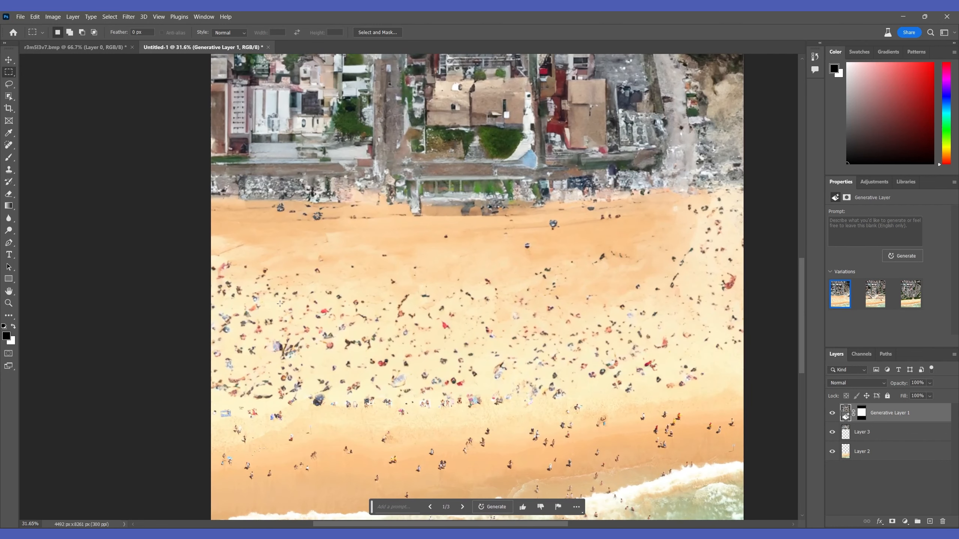
pyautogui.moveTo(434, 330); pyautogui.dragTo(300, 334)
pyautogui.moveTo(405, 336); pyautogui.dragTo(334, 339)
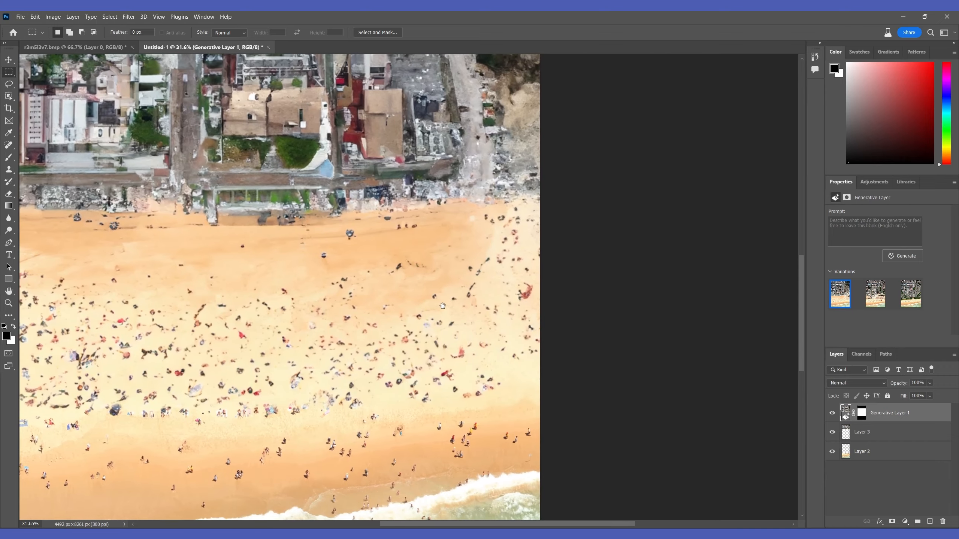
pyautogui.scroll(-1, 226, 304)
pyautogui.moveTo(223, 304); pyautogui.dragTo(371, 291)
pyautogui.scroll(-5, 371, 291)
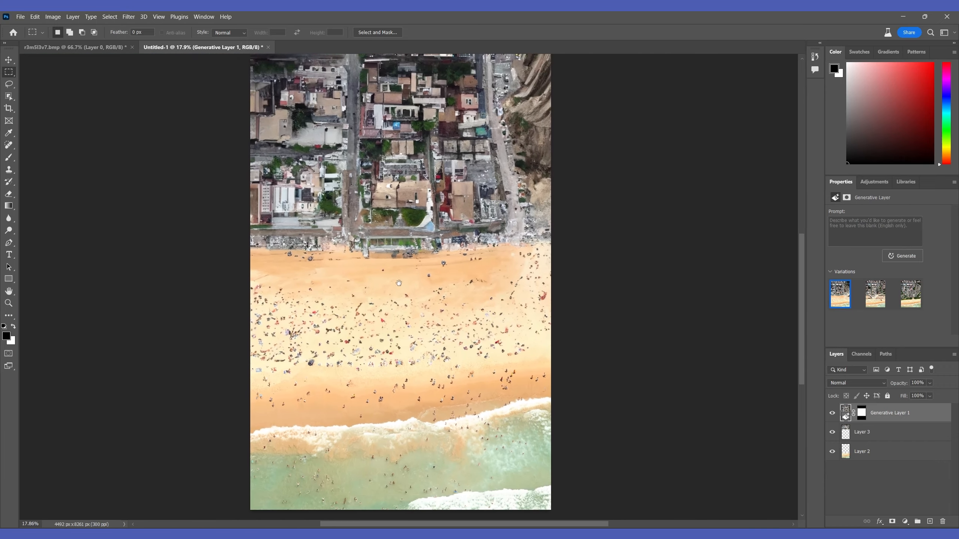
pyautogui.scroll(-3, 392, 291)
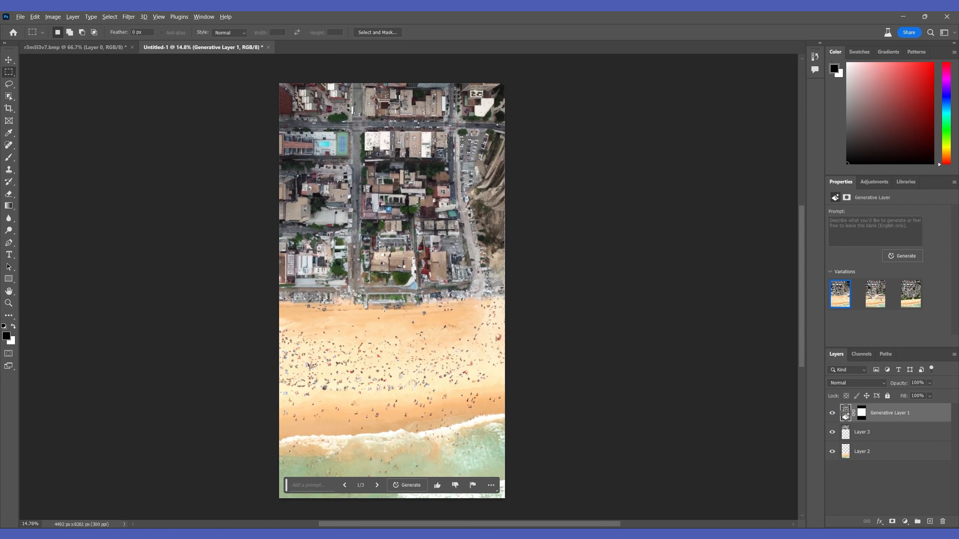
# - Compare the second and third variations of the city-to-beach fill, and return Generative Layer 1 to the second variation
pyautogui.click(377, 485)
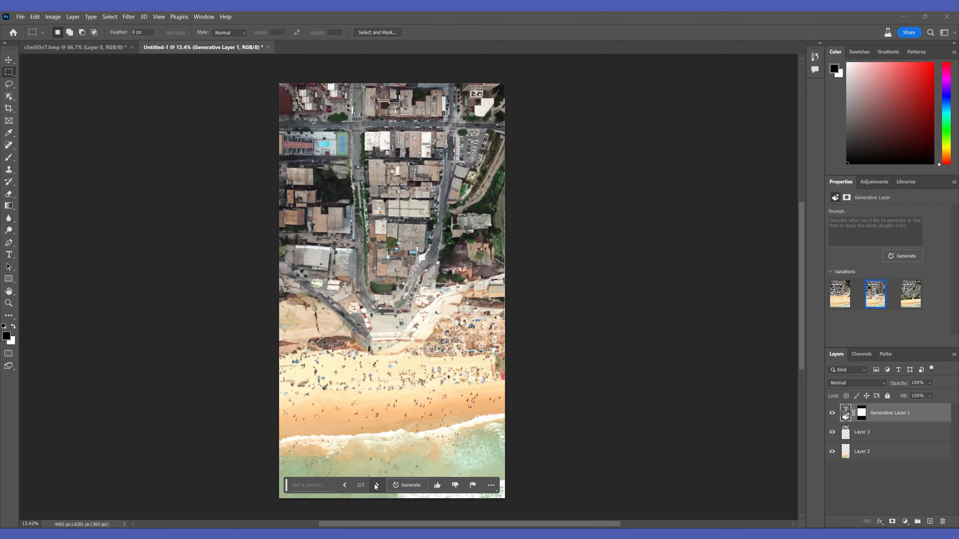
pyautogui.click(376, 485)
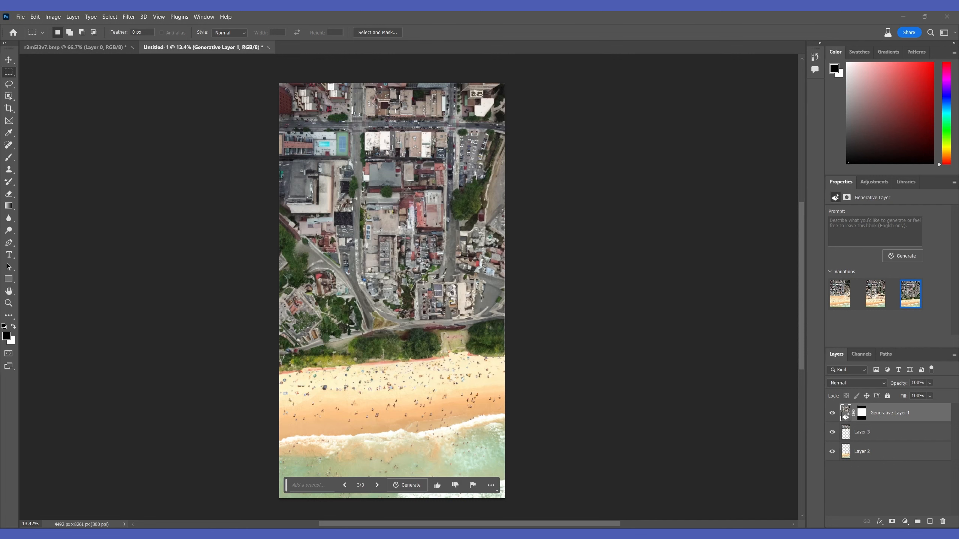
pyautogui.click(345, 485)
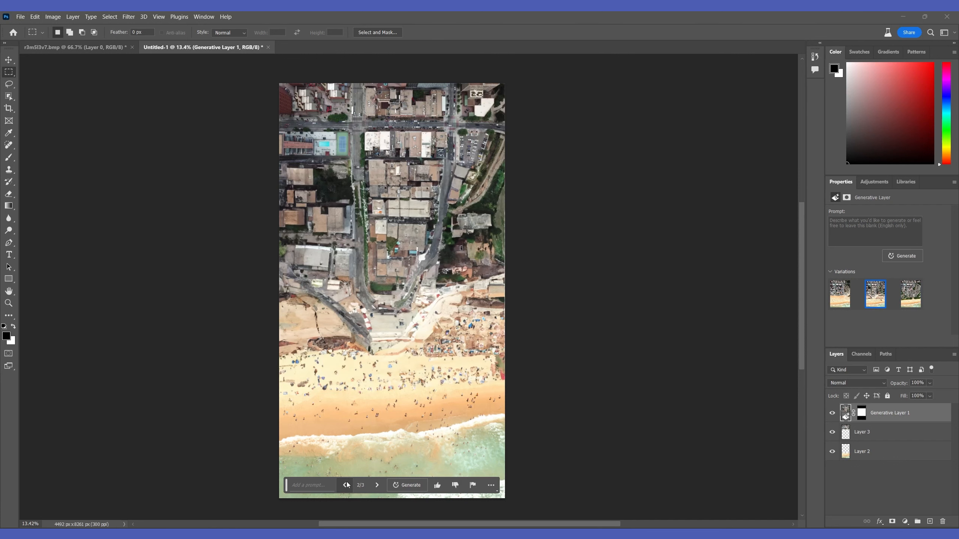